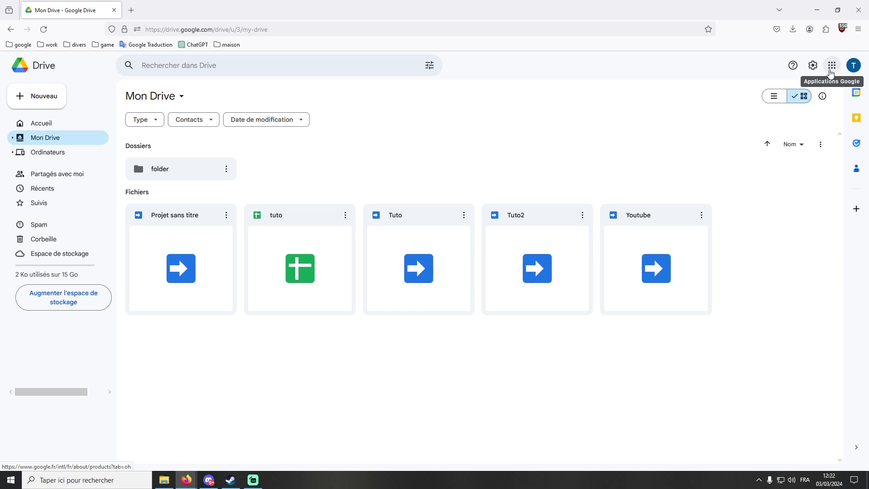
pyautogui.click(833, 68)
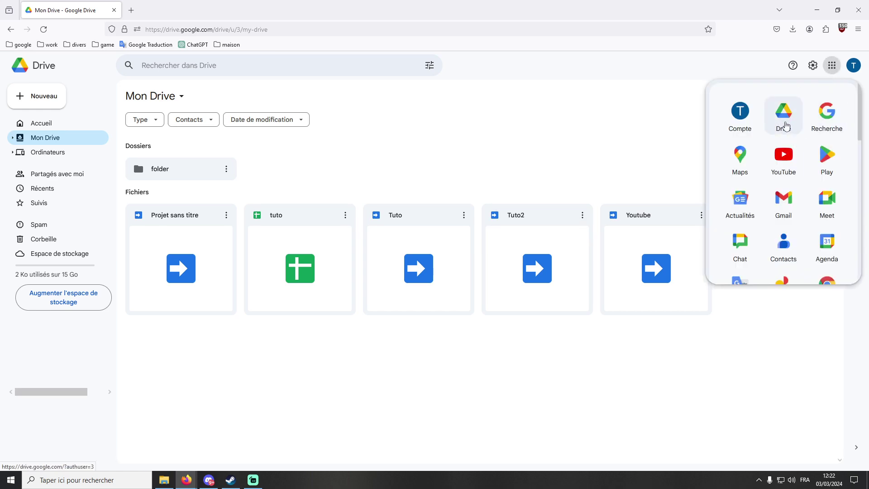
pyautogui.click(333, 325)
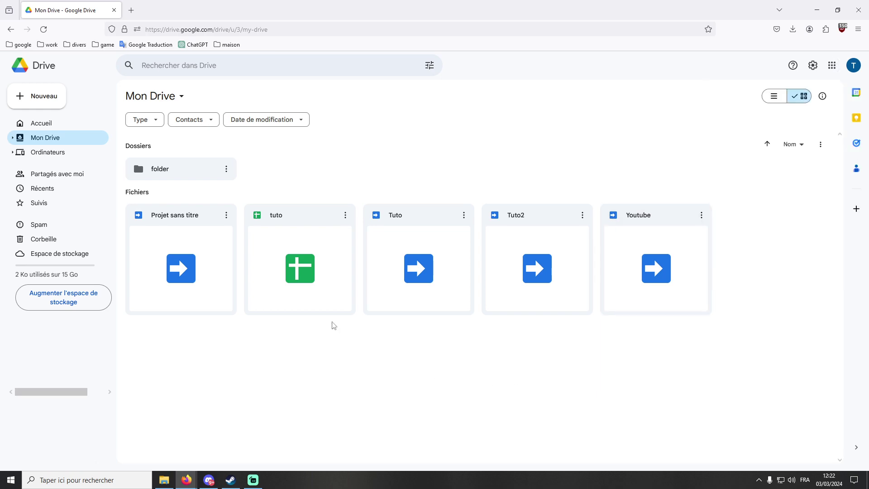
# Create a new blank Google Sheets spreadsheet in My Drive and switch to it
pyautogui.rightClick(277, 356)
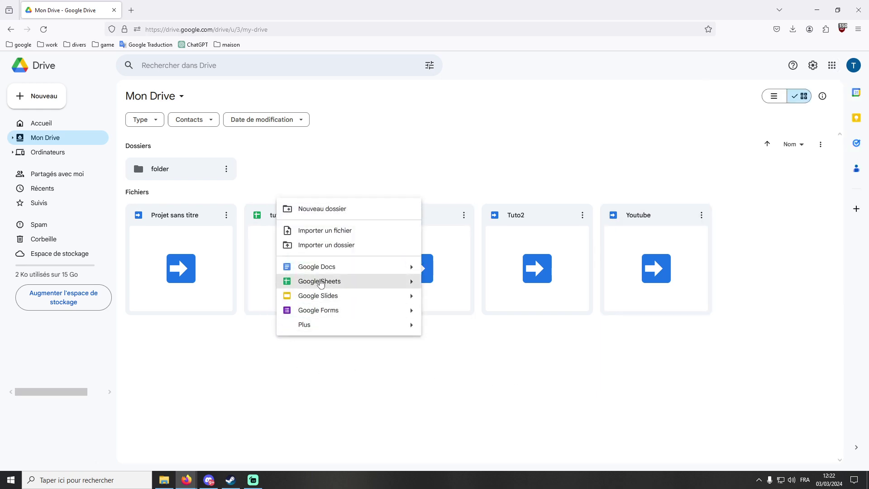
pyautogui.click(321, 282)
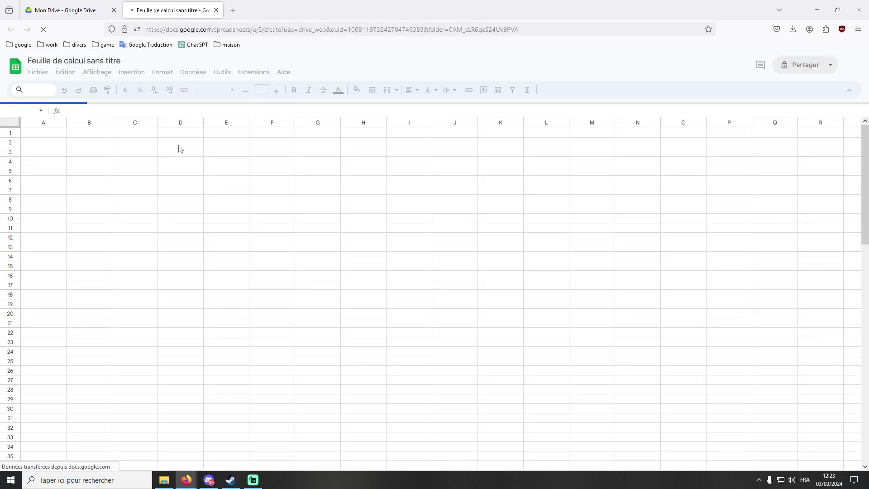
pyautogui.click(88, 8)
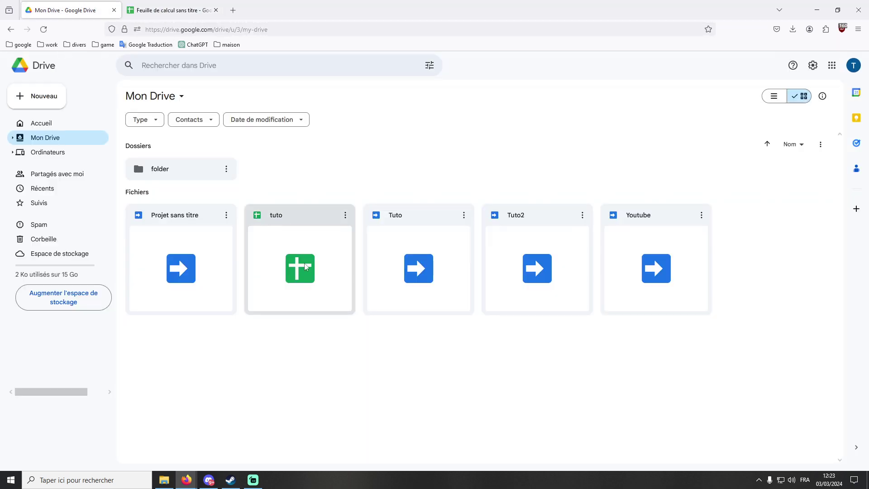
pyautogui.click(197, 6)
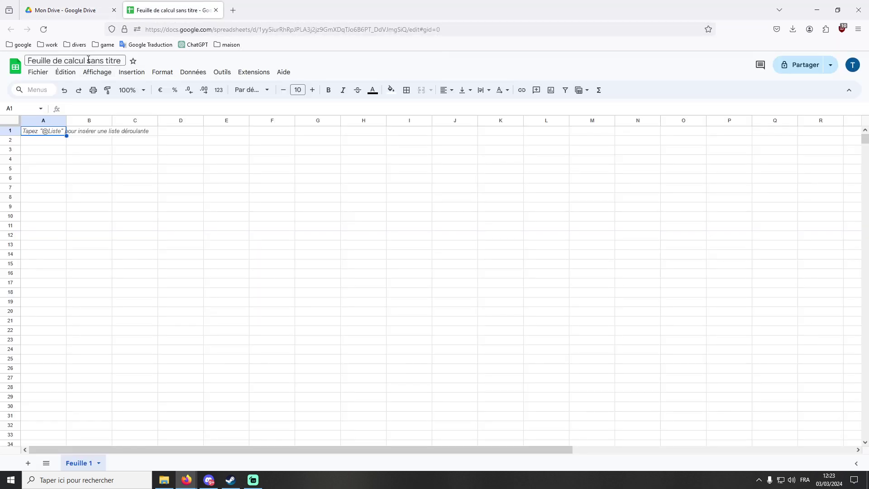
# Rename the untitled spreadsheet as TUTO SHEET
pyautogui.click(73, 61)
pyautogui.write('T')
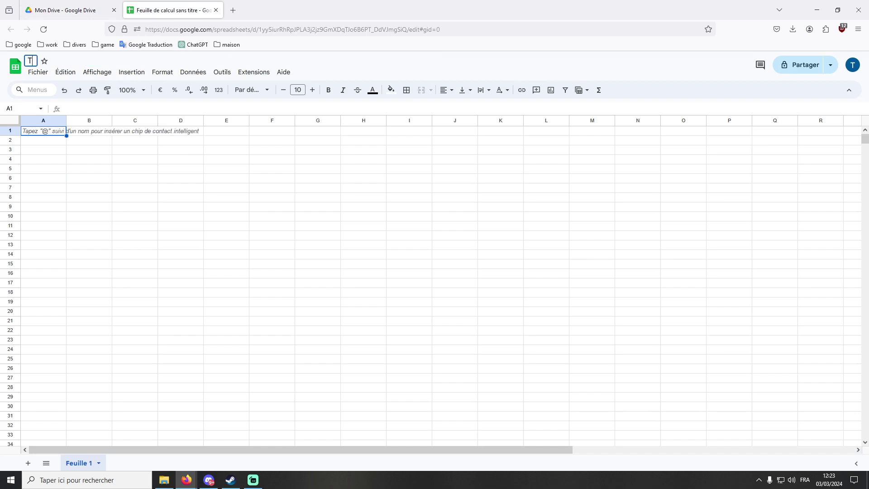
pyautogui.write('UTO SHEET')
pyautogui.click(319, 178)
# Check the renamed spreadsheet in My Drive, return to it and view its save status
pyautogui.click(72, 10)
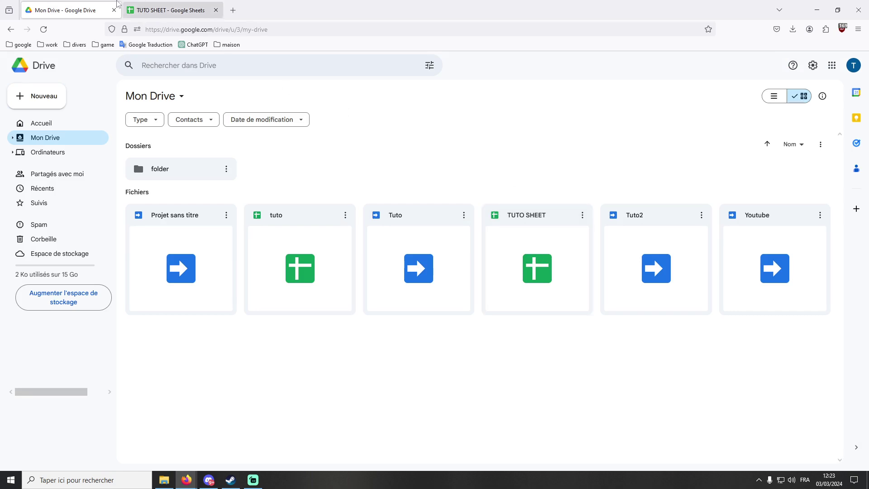
pyautogui.click(136, 9)
pyautogui.click(183, 210)
pyautogui.click(61, 133)
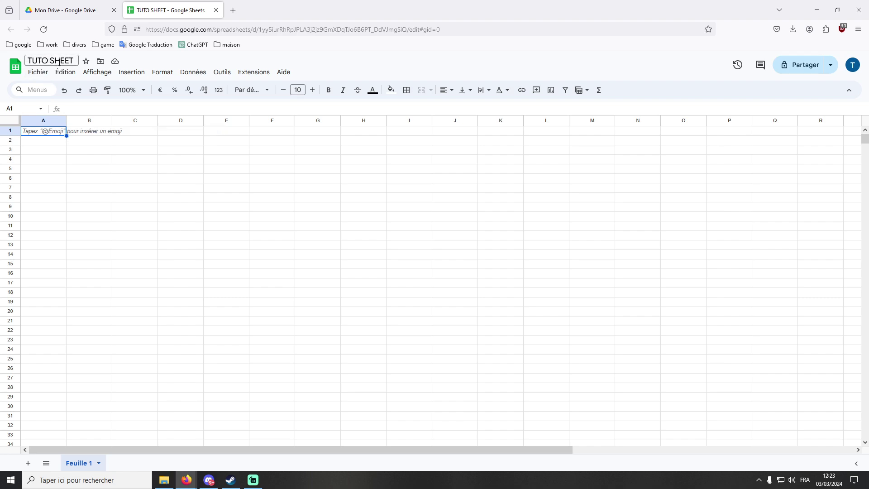
pyautogui.click(115, 63)
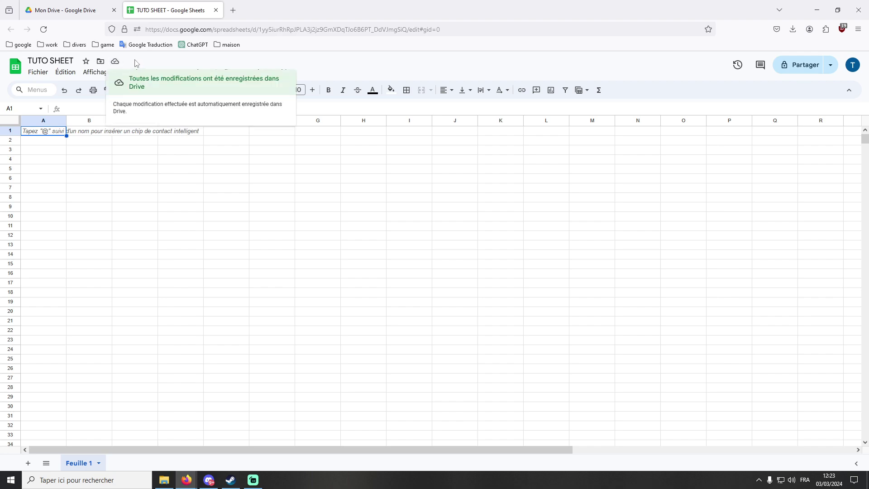
pyautogui.click(136, 62)
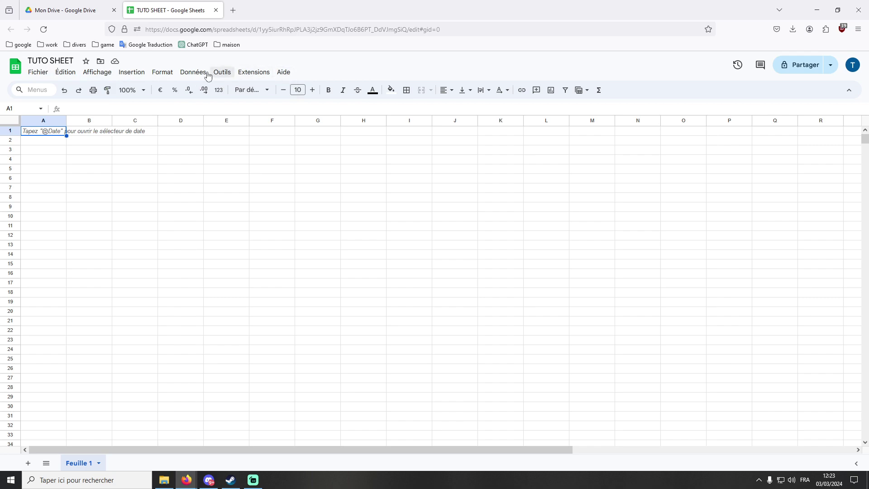
pyautogui.click(38, 73)
pyautogui.moveTo(123, 75)
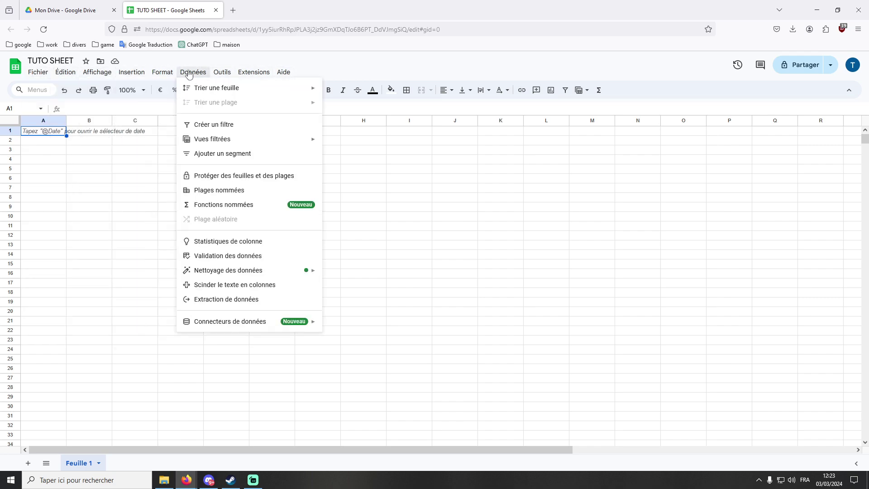
pyautogui.click(298, 69)
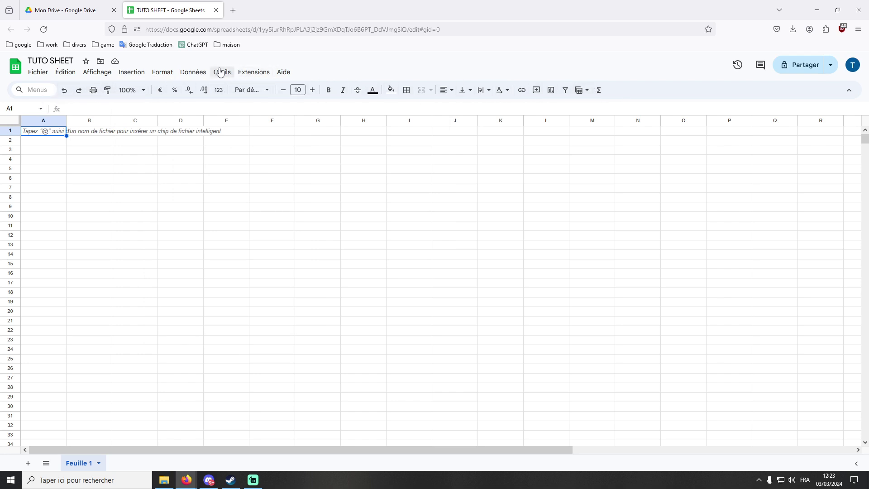
pyautogui.click(38, 72)
pyautogui.moveTo(148, 73)
pyautogui.click(254, 72)
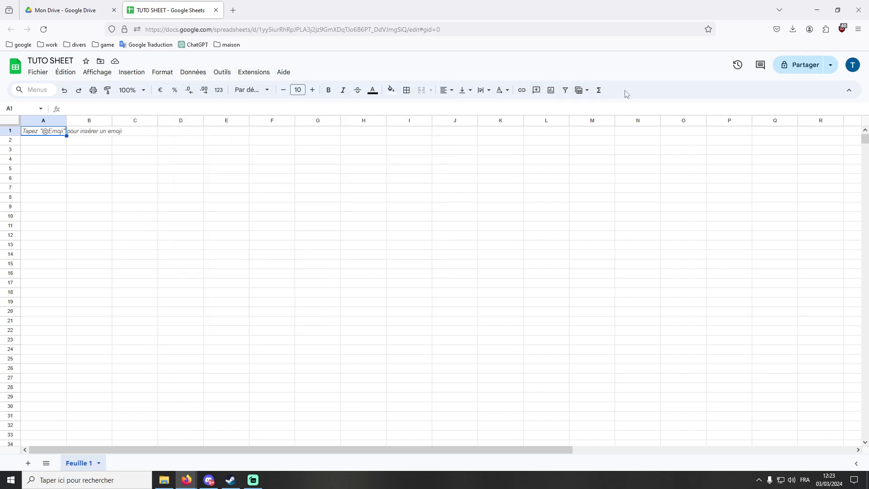
# View the spreadsheet's version history and its comments, closing each view
pyautogui.click(737, 64)
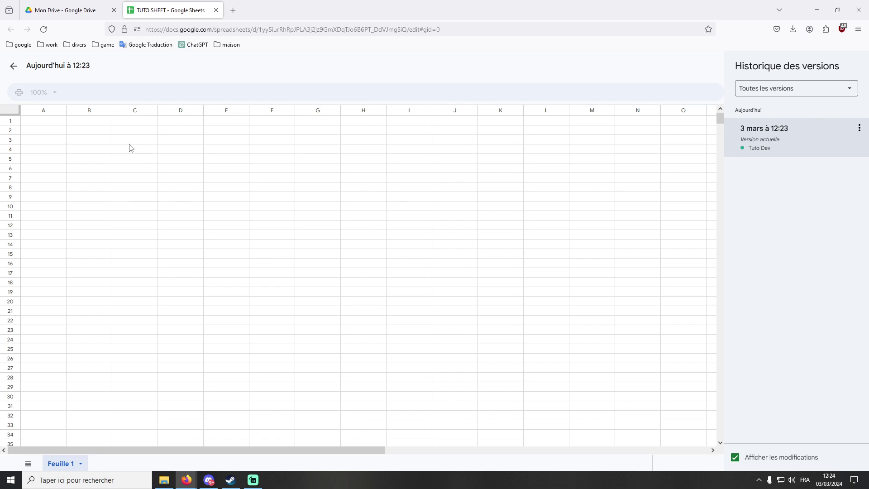
pyautogui.click(14, 66)
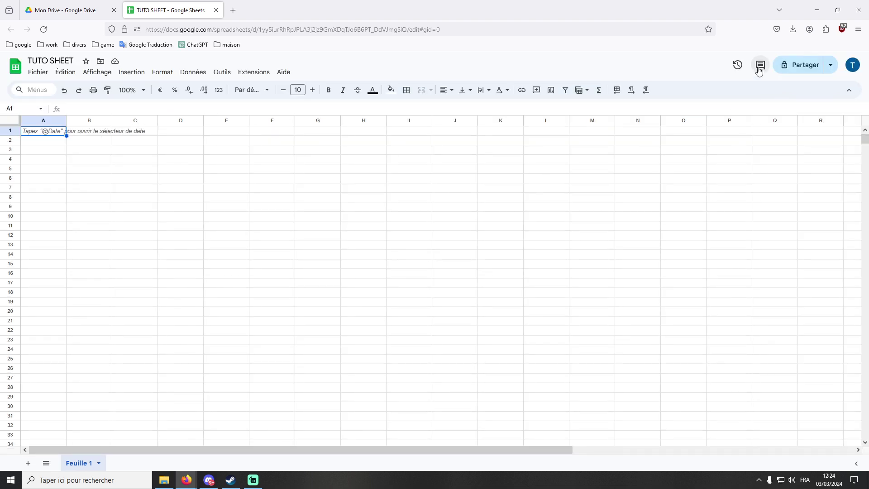
pyautogui.click(760, 66)
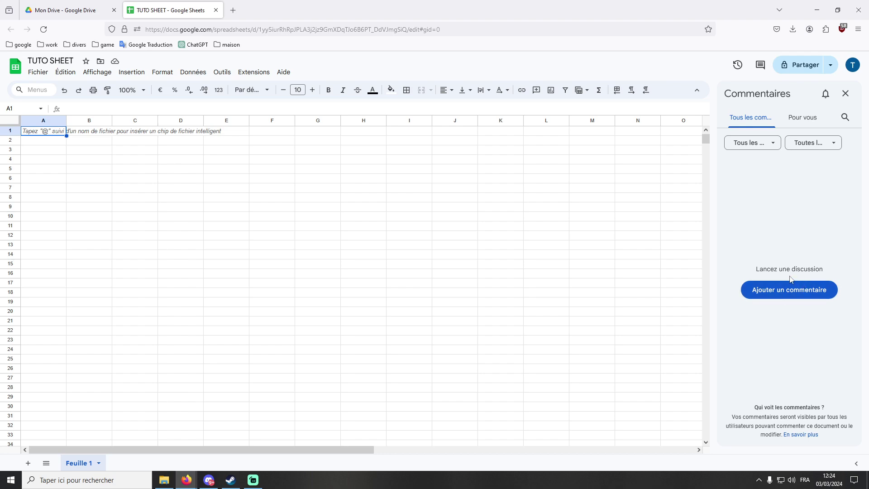
pyautogui.click(846, 96)
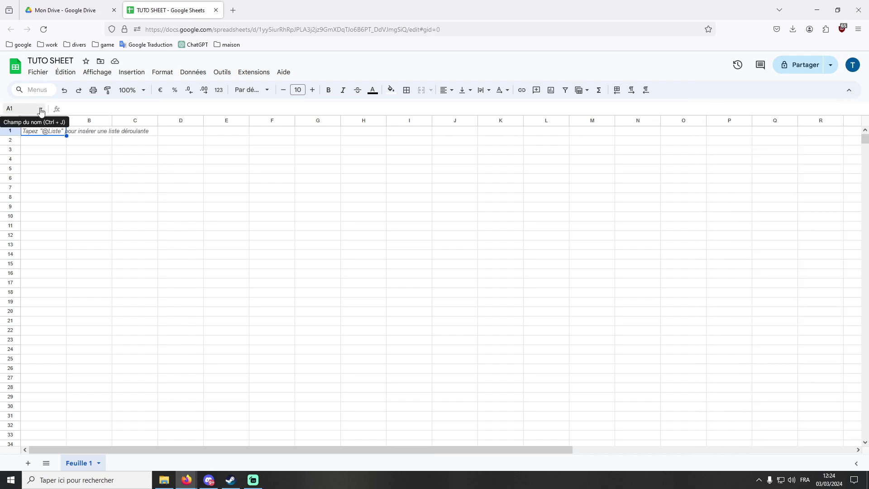
# Select column A, cell B1 and the whole of row 1 one after another
pyautogui.click(64, 152)
pyautogui.click(46, 121)
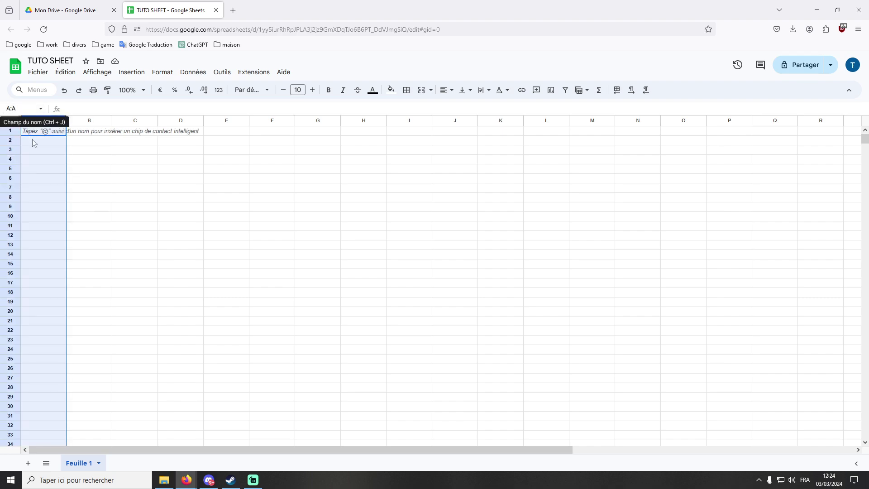
pyautogui.click(92, 134)
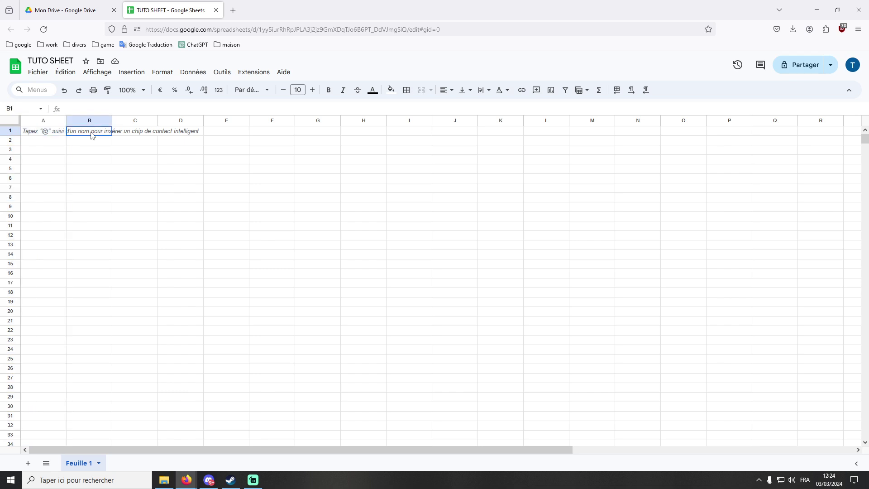
pyautogui.click(11, 131)
# Jump to cell B5 by entering its reference, and select the range A1:B4
pyautogui.click(8, 108)
pyautogui.write('B5')
pyautogui.press('Return')
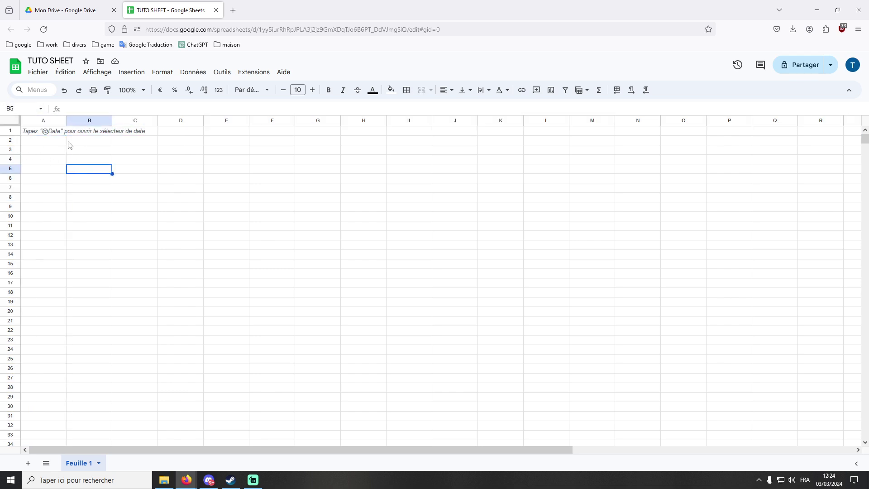
pyautogui.click(39, 132)
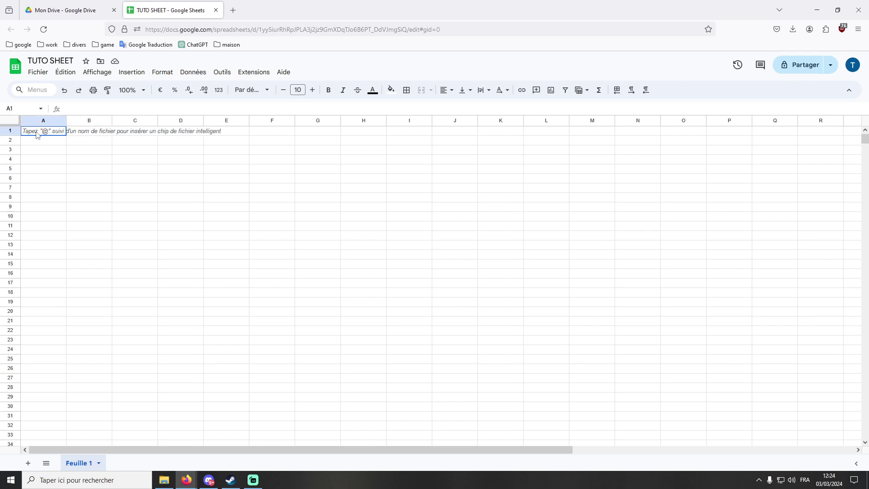
pyautogui.moveTo(35, 133); pyautogui.dragTo(102, 163)
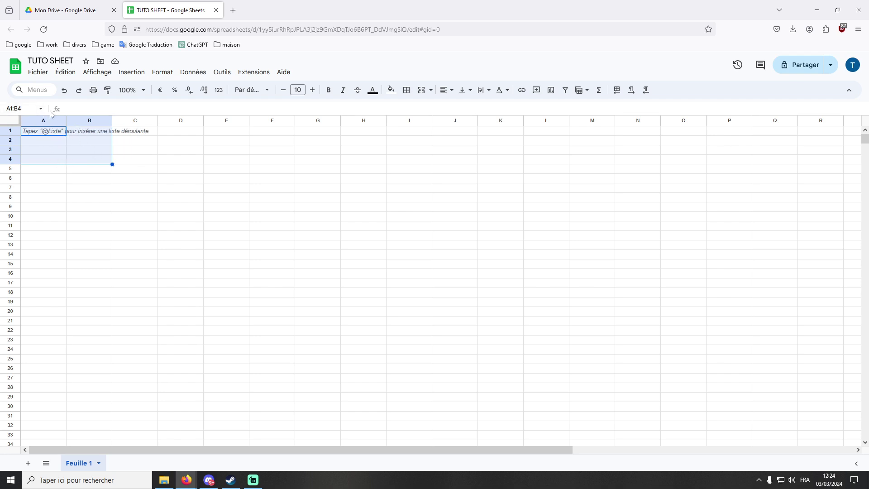
# Open cell A1 for editing in the formula bar and leave it without entering content
pyautogui.click(86, 110)
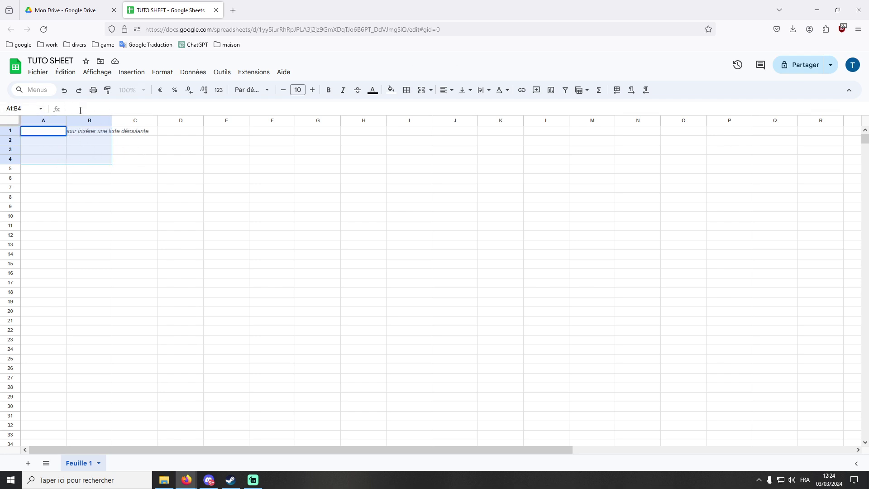
pyautogui.click(151, 164)
pyautogui.click(63, 133)
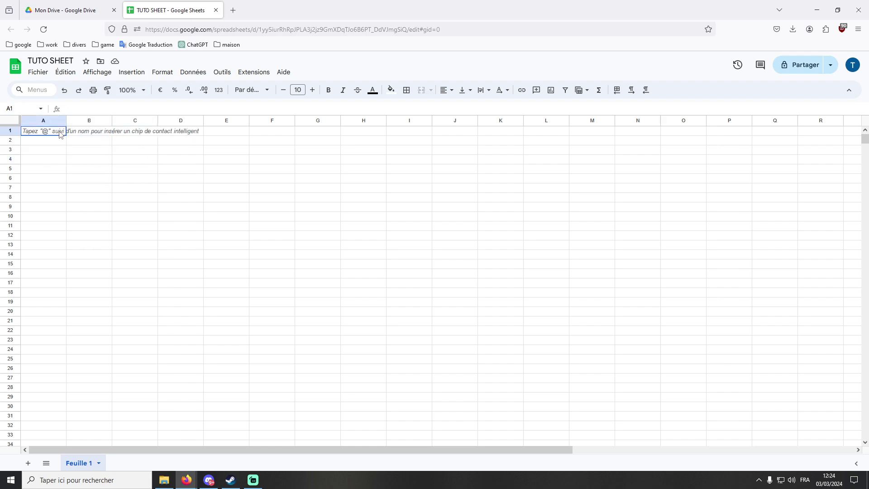
pyautogui.click(76, 107)
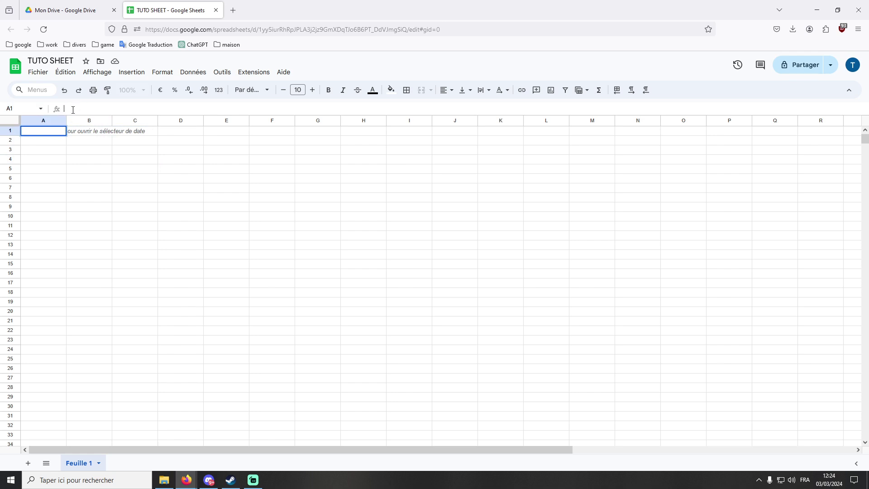
pyautogui.click(97, 225)
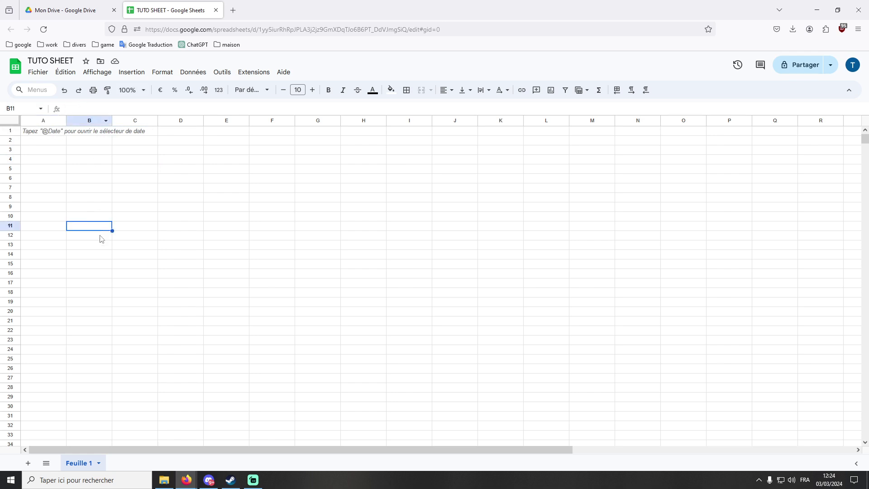
pyautogui.scroll(-5, 234, 294)
pyautogui.scroll(5, 239, 297)
pyautogui.scroll(-5, 272, 299)
pyautogui.scroll(5, 291, 298)
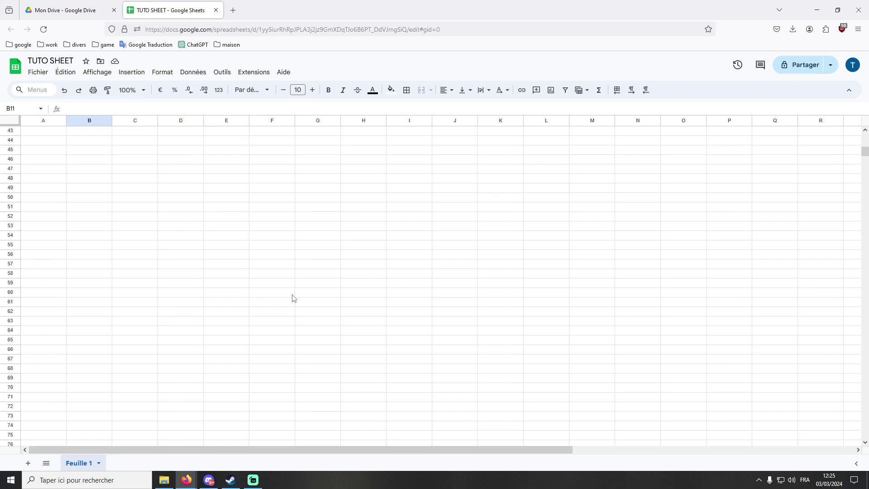
pyautogui.moveTo(189, 450)
pyautogui.mouseDown()
pyautogui.moveTo(472, 450)
pyautogui.moveTo(189, 450)
pyautogui.mouseUp()
pyautogui.moveTo(866, 137)
pyautogui.mouseDown()
pyautogui.moveTo(865, 146)
pyautogui.moveTo(865, 136)
pyautogui.mouseUp()
pyautogui.click(186, 190)
pyautogui.click(49, 132)
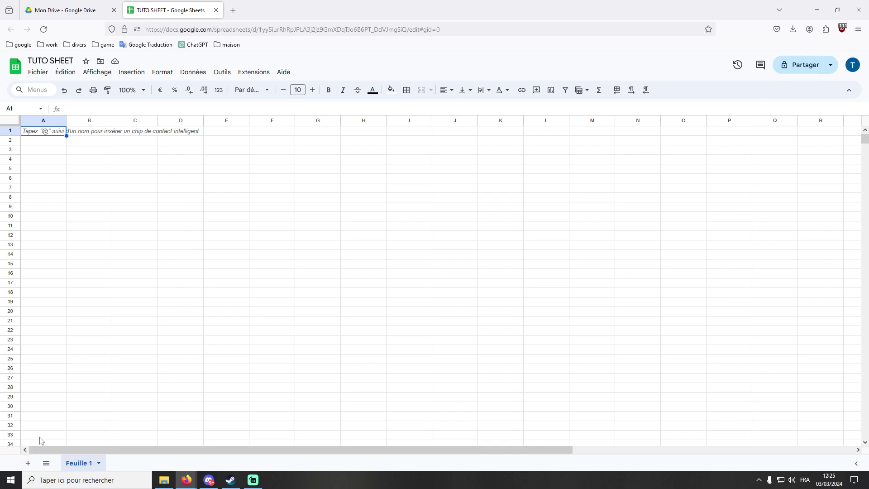
# View the list of sheets, and add a second sheet and delete it again
pyautogui.click(47, 466)
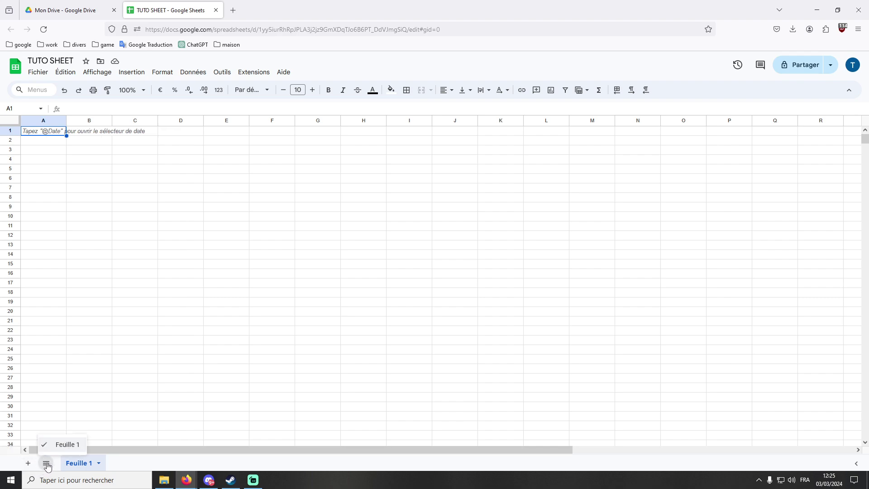
pyautogui.click(46, 463)
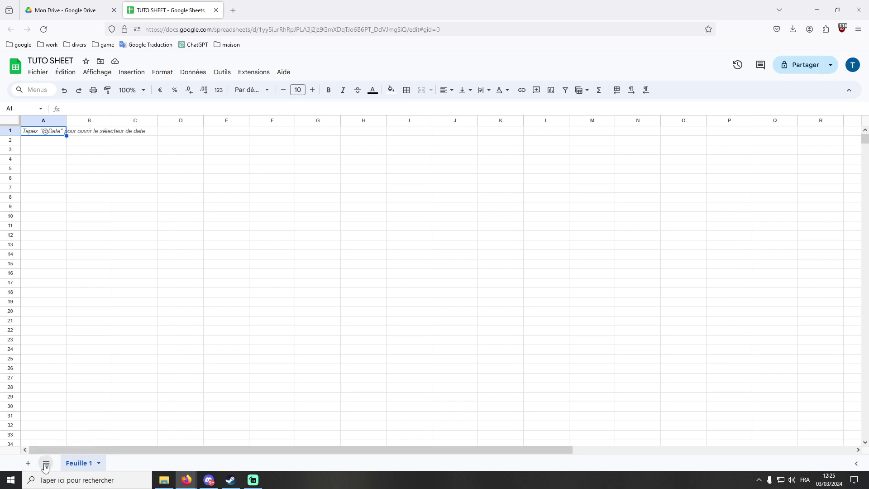
pyautogui.click(28, 464)
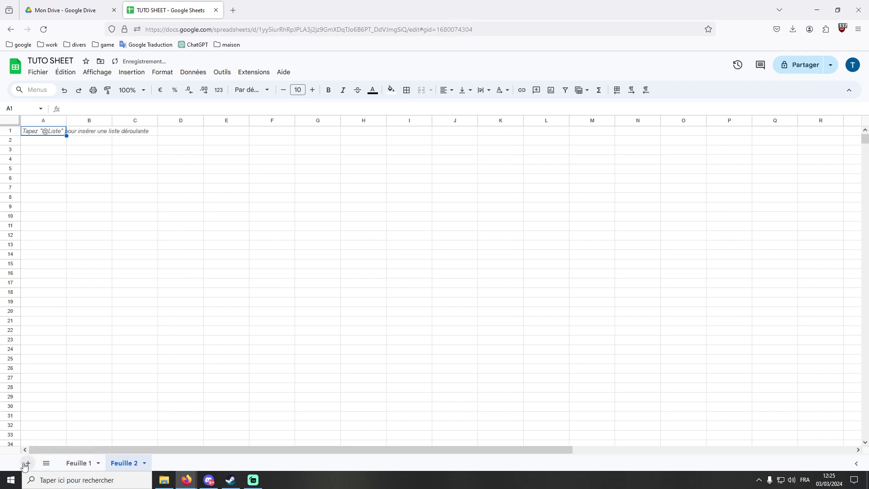
pyautogui.click(145, 465)
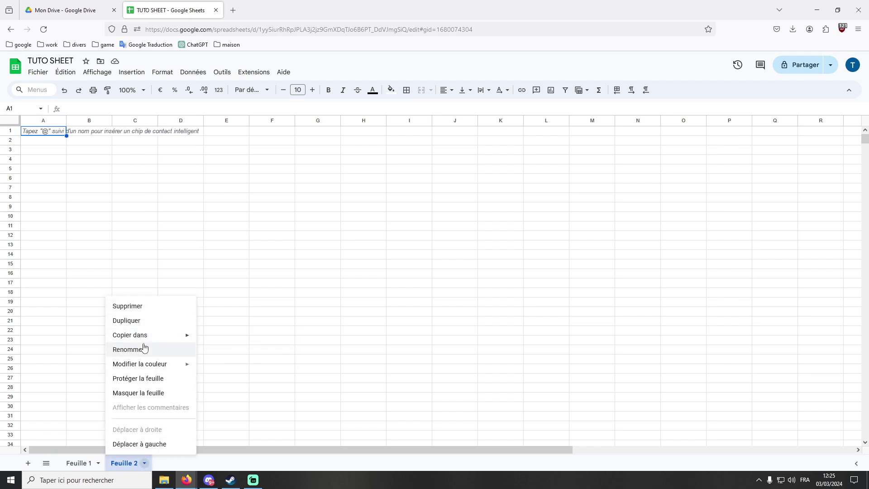
pyautogui.click(135, 311)
pyautogui.click(537, 284)
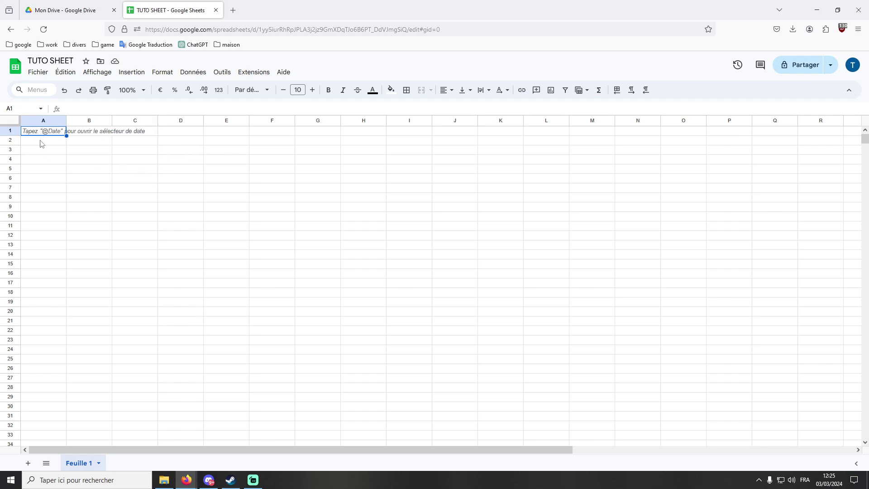
# Widen column B to about twice and column A to about one and a half times their default width
pyautogui.moveTo(113, 120); pyautogui.dragTo(152, 120)
pyautogui.moveTo(66, 120); pyautogui.dragTo(87, 120)
pyautogui.click(135, 132)
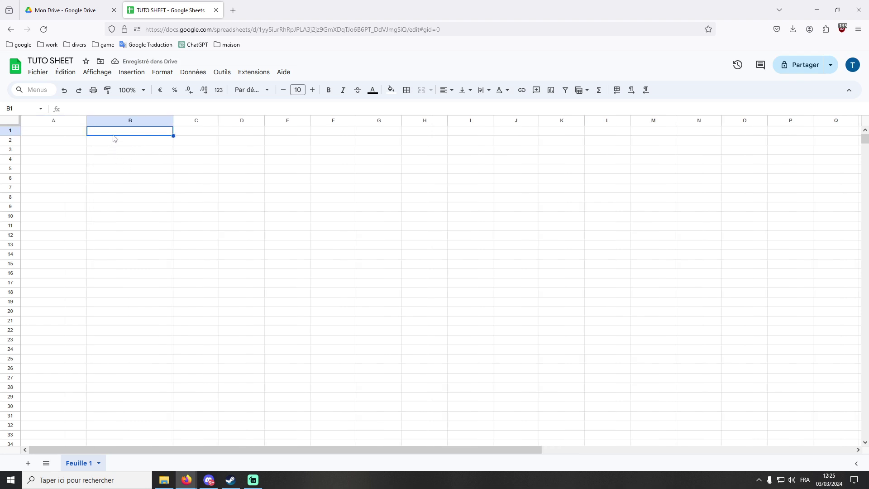
# Enter the label ADDITION in cell B1
pyautogui.click(64, 134)
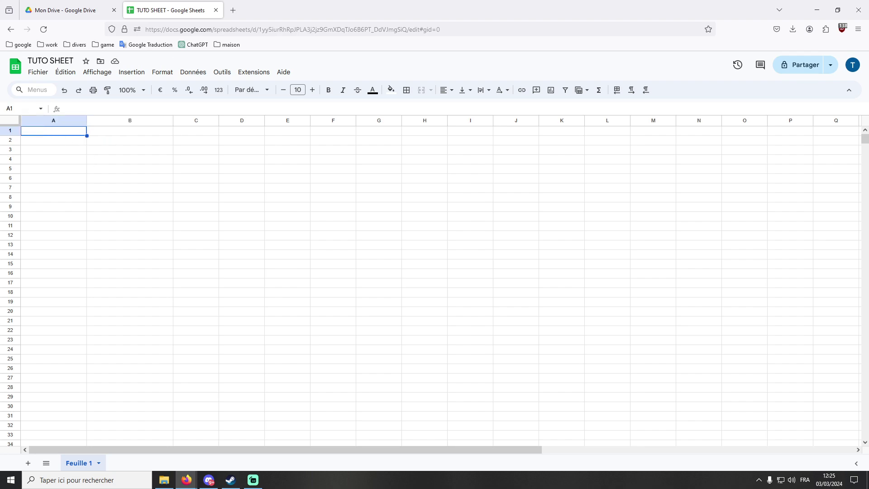
pyautogui.click(120, 133)
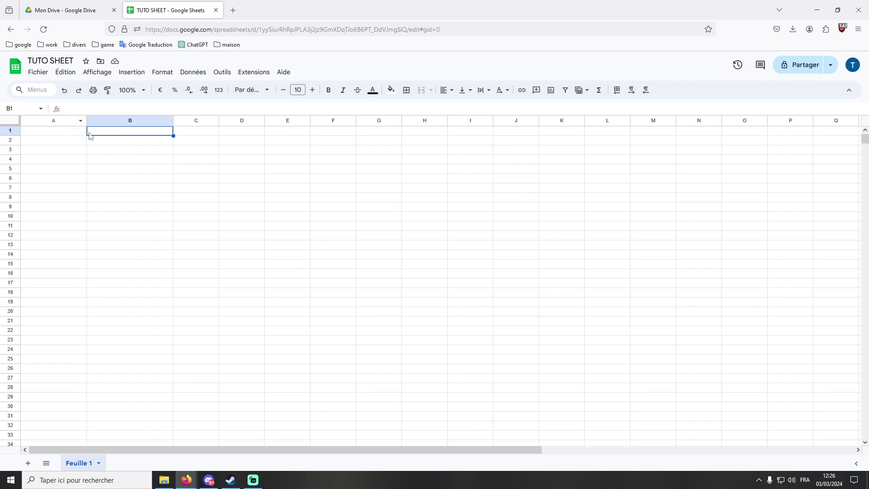
pyautogui.write('ADDITION')
pyautogui.press('Return')
# Enter the formula =1+1 in cell A1 and inspect it in the formula bar
pyautogui.press('Up')
pyautogui.press('Left')
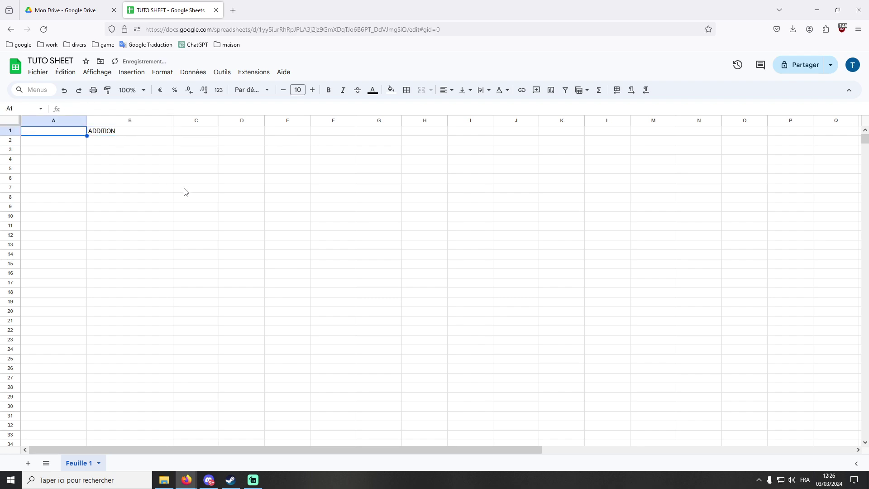
pyautogui.write('=')
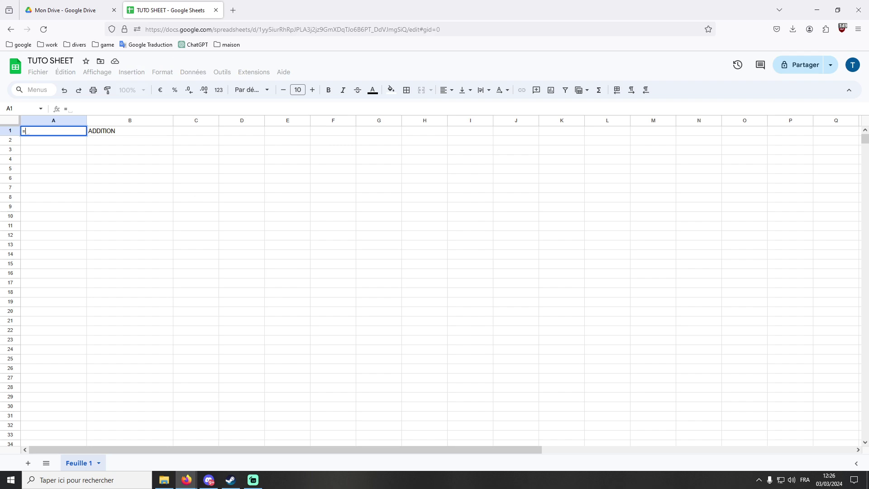
pyautogui.write('1+1')
pyautogui.press('Return')
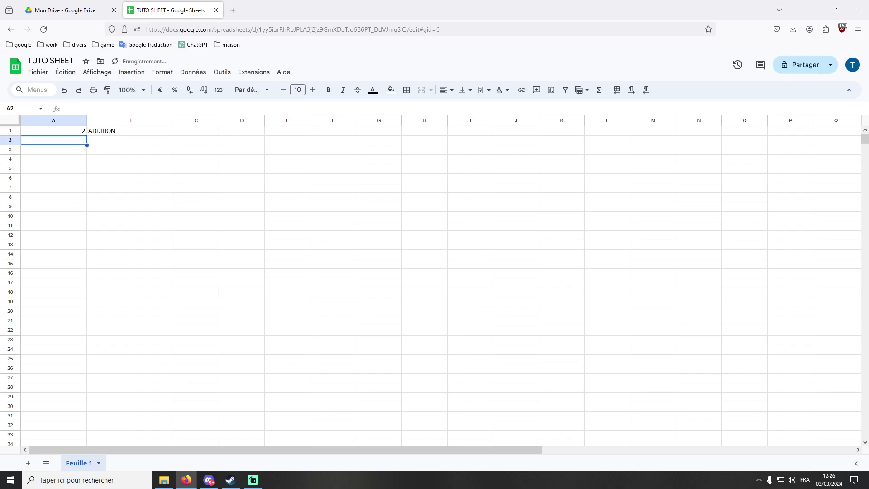
pyautogui.click(76, 132)
pyautogui.click(72, 109)
pyautogui.click(227, 133)
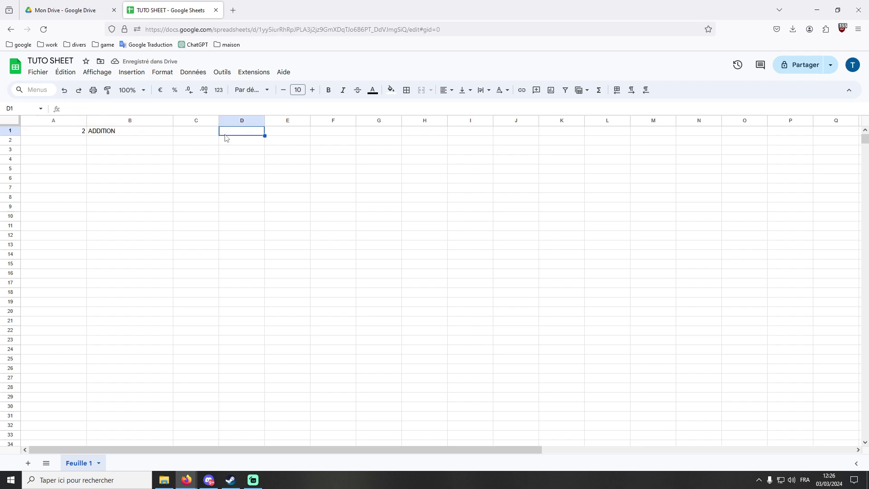
# Enter the value 1 in both cells C1 and D1
pyautogui.click(211, 132)
pyautogui.write('1')
pyautogui.press('Tab')
pyautogui.write('1')
pyautogui.press('Return')
# Add cells C1 and D1 by cell reference in E1 with the formula =C1+D1
pyautogui.click(293, 134)
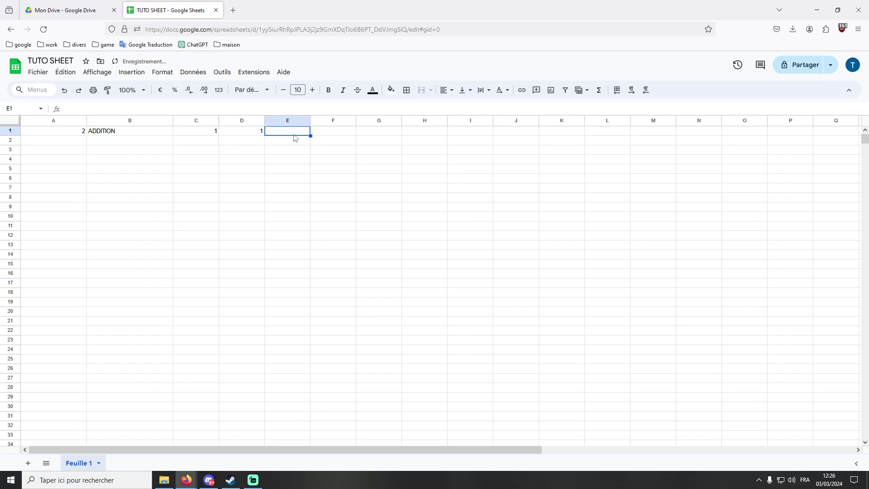
pyautogui.write('=')
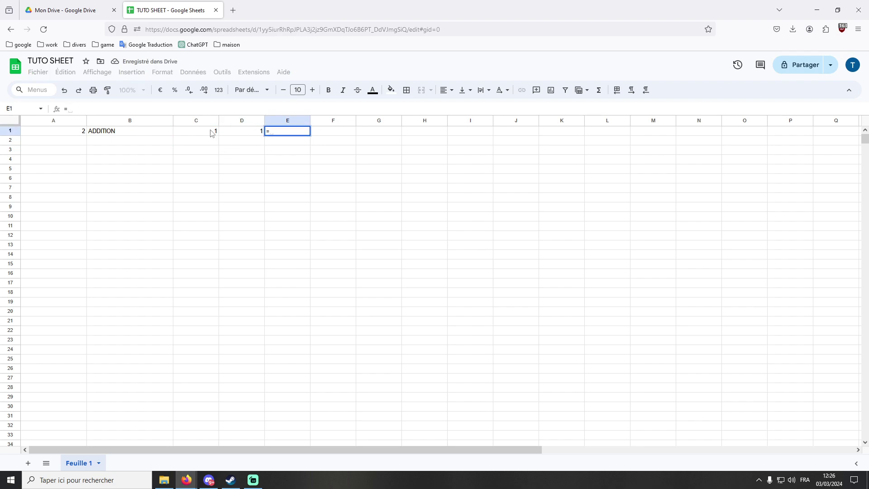
pyautogui.click(210, 132)
pyautogui.write('+')
pyautogui.click(247, 132)
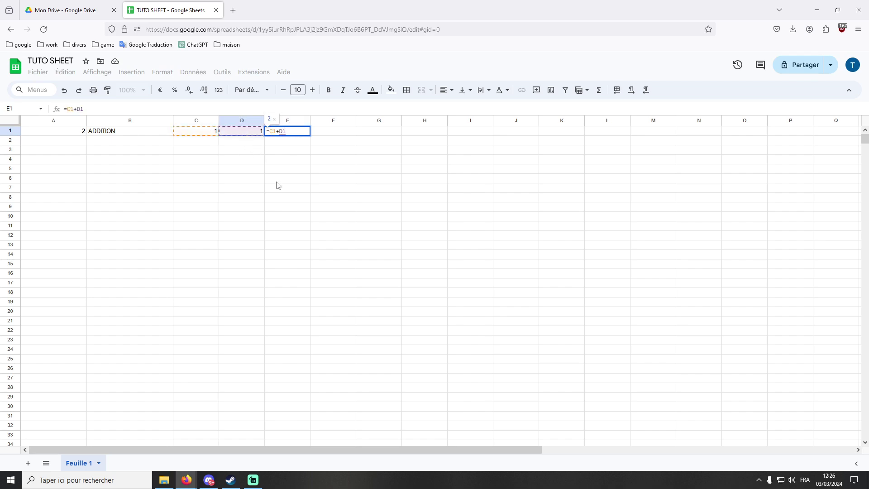
pyautogui.press('Return')
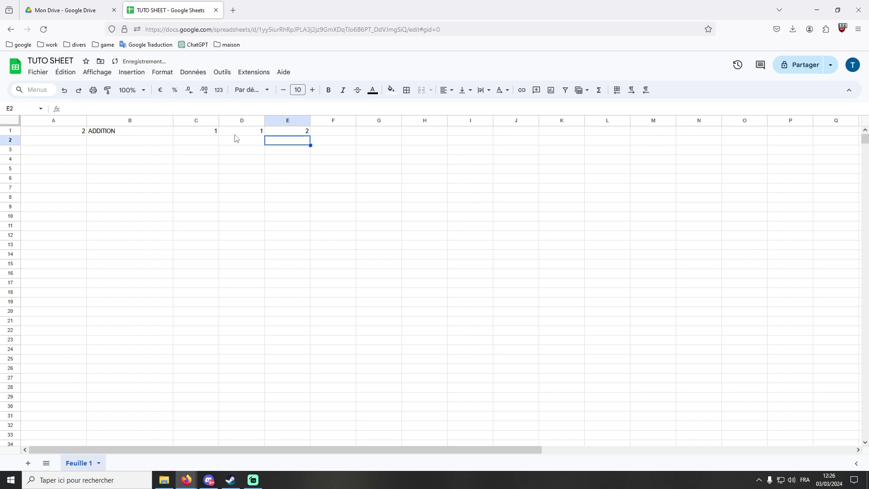
# Label cell B2 SOSUTRACTION and enter the formula =1-1 in cell A2
pyautogui.click(113, 143)
pyautogui.write('SOSUTRACTION')
pyautogui.press('Return')
pyautogui.click(54, 140)
pyautogui.write('=')
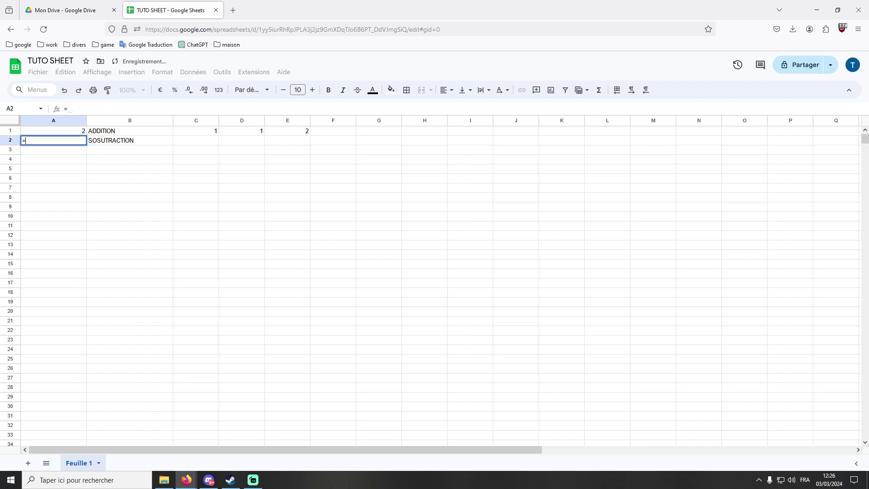
pyautogui.write('1-1')
pyautogui.press('Return')
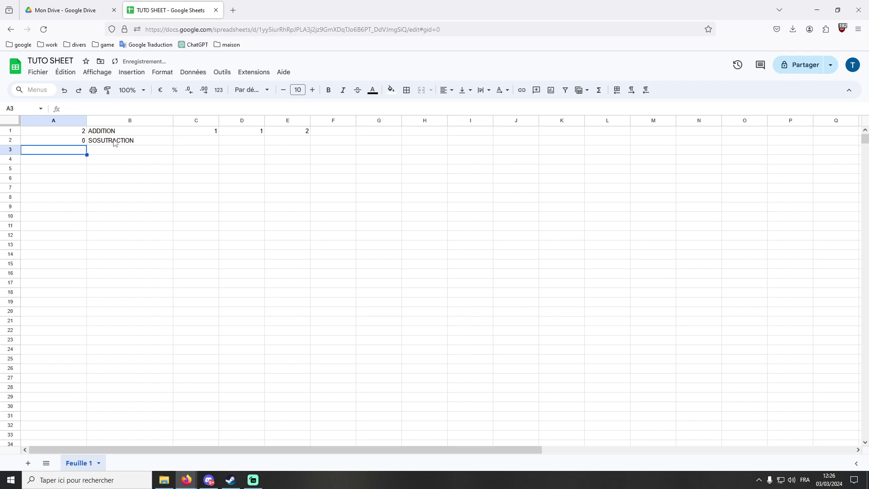
# Fill the values of cells C1 and D1 down one row into C2 and D2
pyautogui.click(287, 132)
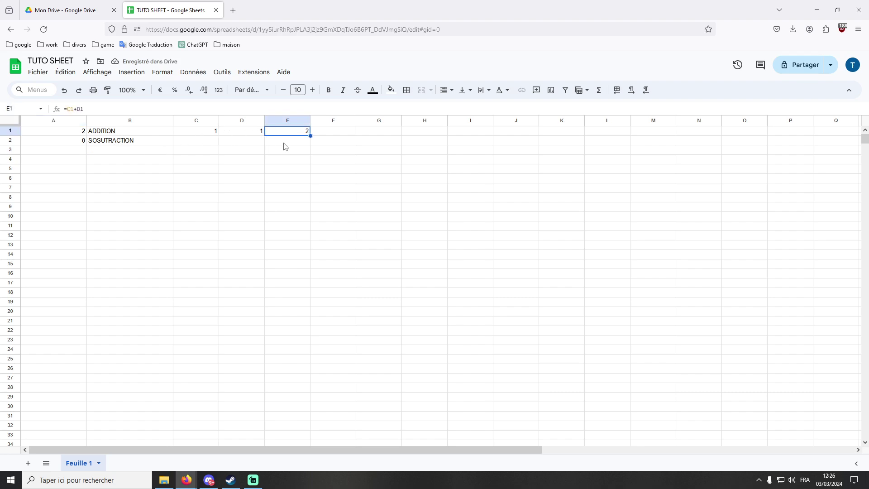
pyautogui.click(212, 131)
pyautogui.moveTo(219, 135); pyautogui.dragTo(265, 141)
pyautogui.click(259, 132)
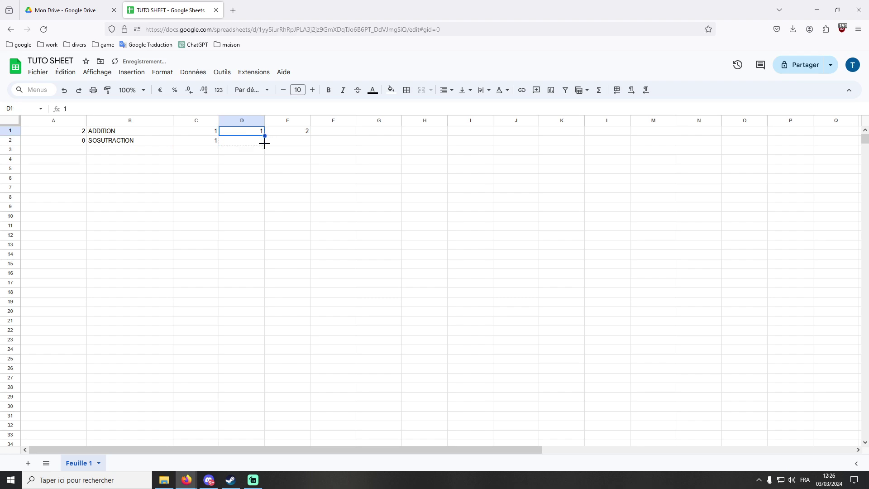
# Subtract D2 from C2 by cell reference in E2 with the formula =C2-D2
pyautogui.click(290, 141)
pyautogui.write('=')
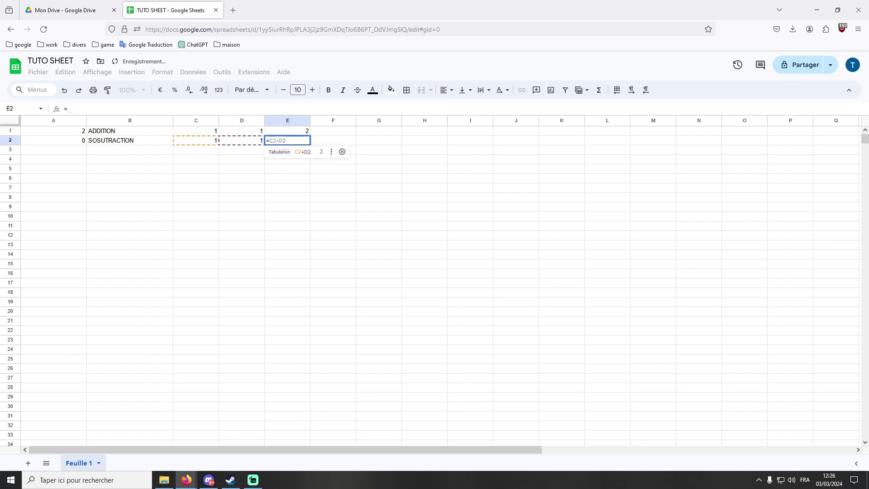
pyautogui.click(211, 143)
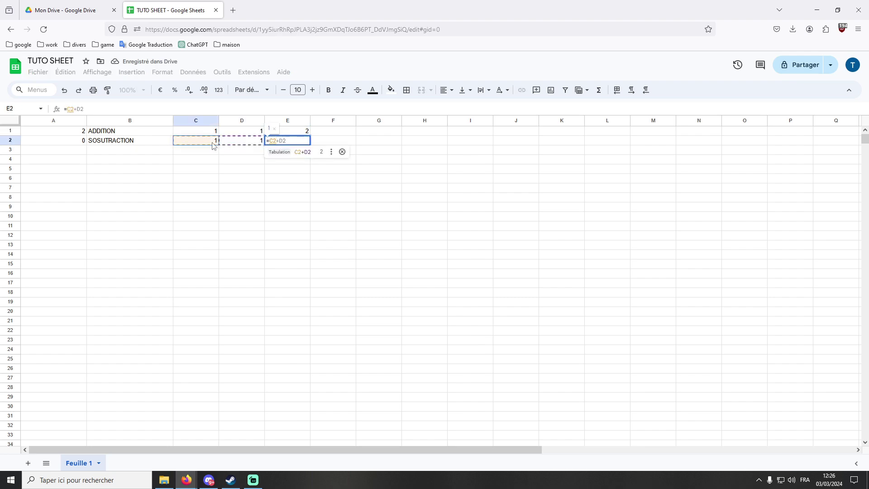
pyautogui.write('-')
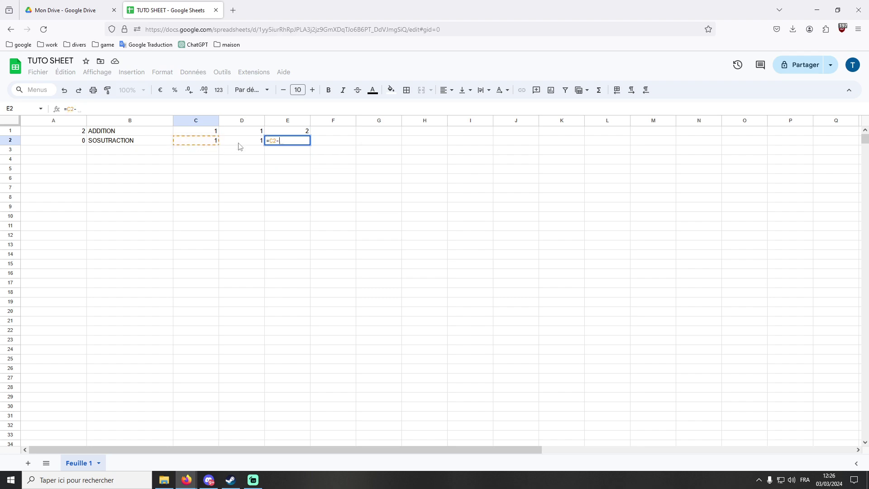
pyautogui.click(238, 143)
pyautogui.press('Return')
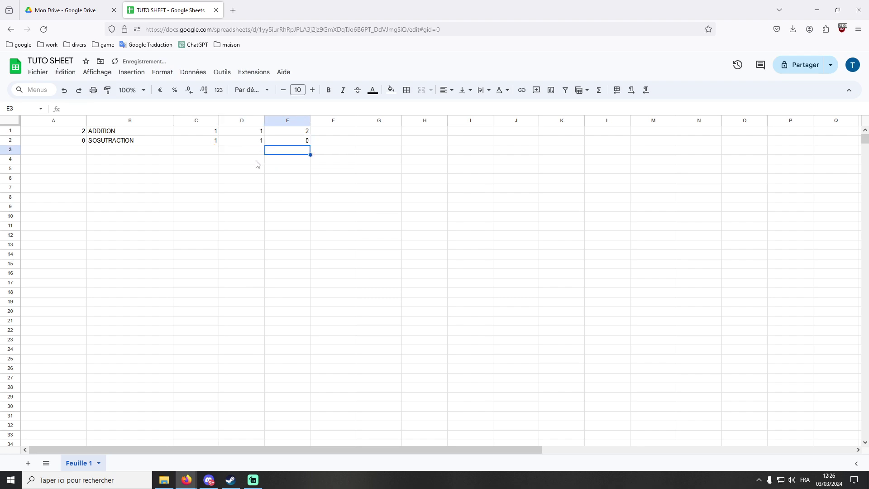
# Enter the formula =2*2 in cell A3 and label it MULTIPLICATION in cell B3
pyautogui.click(73, 151)
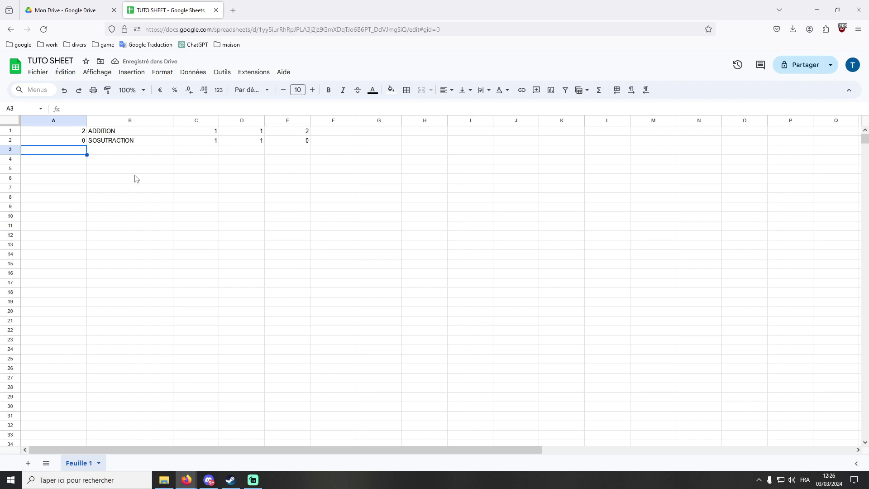
pyautogui.write('=')
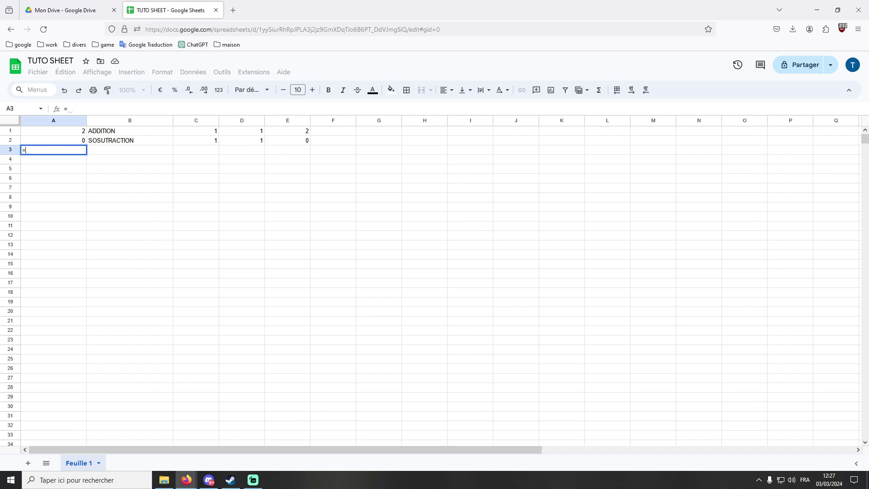
pyautogui.write('2*2')
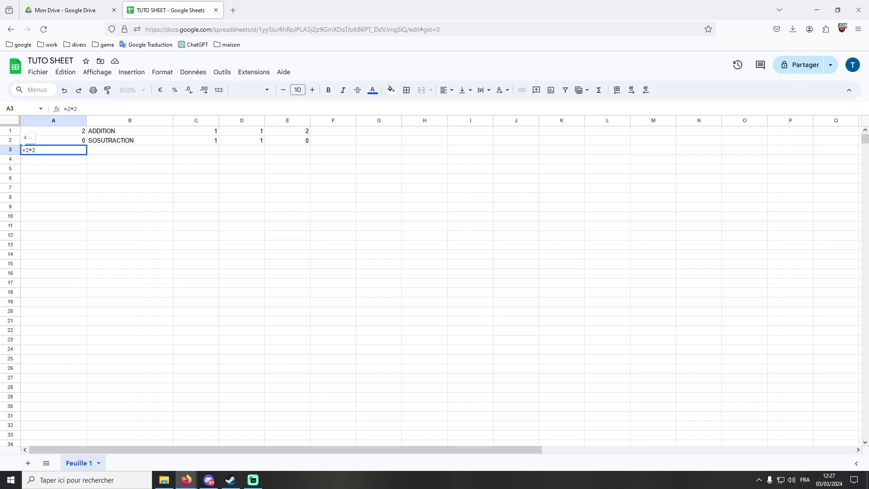
pyautogui.press('Return')
pyautogui.click(119, 152)
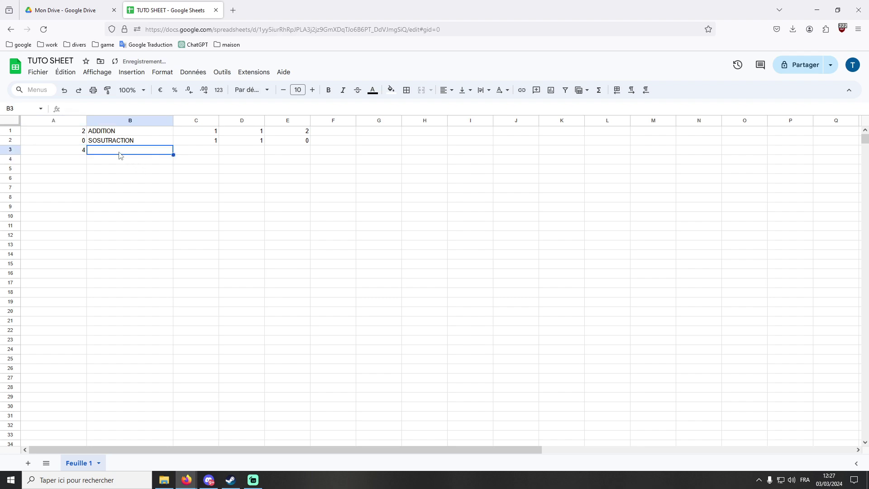
pyautogui.write('MULTIPLIC')
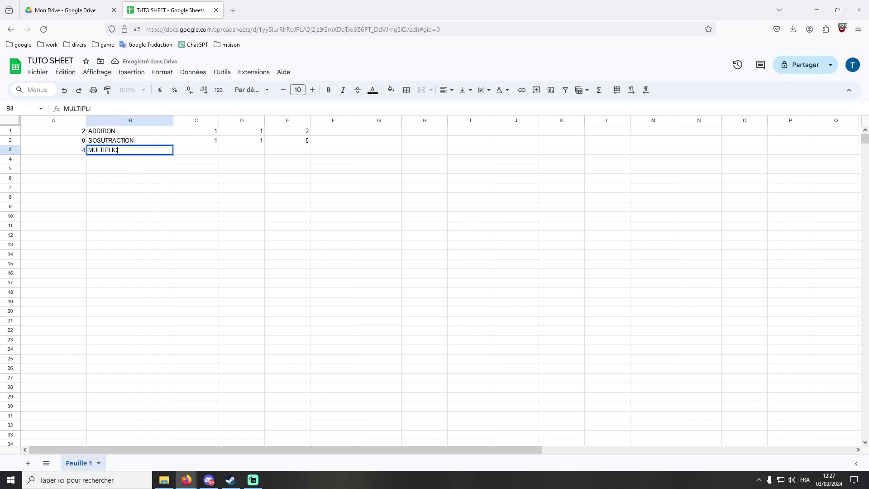
pyautogui.write('ATION')
pyautogui.press('Return')
# Enter the label DIVISION in cell B4
pyautogui.press('Left')
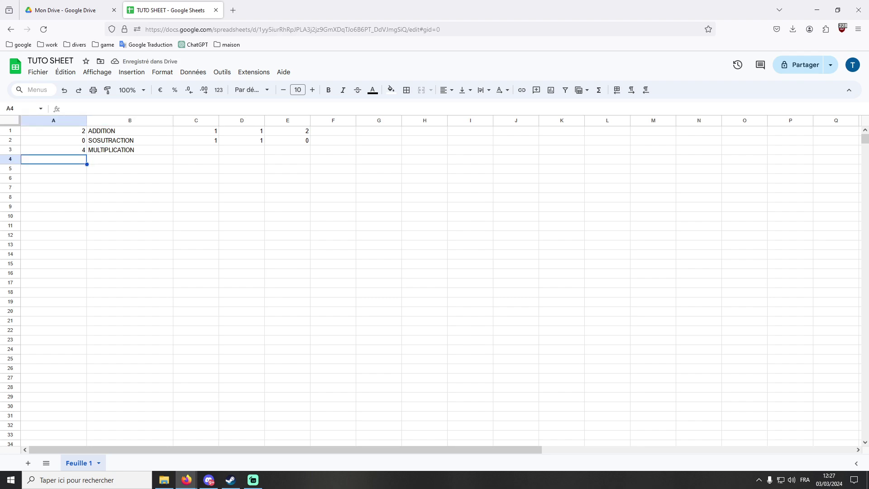
pyautogui.press('Right')
pyautogui.write('DI')
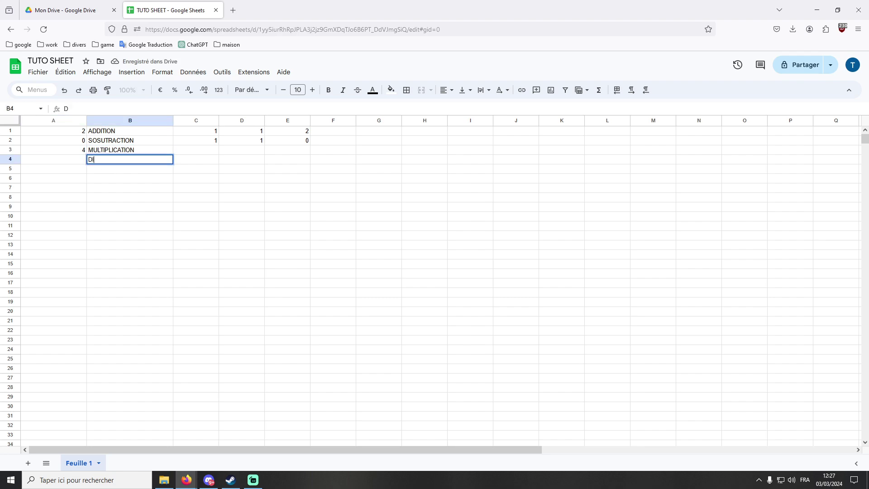
pyautogui.write('VISION')
pyautogui.press('Return')
# Calculate a division in cell A4 with the formula =4/2
pyautogui.press('Up')
pyautogui.press('Left')
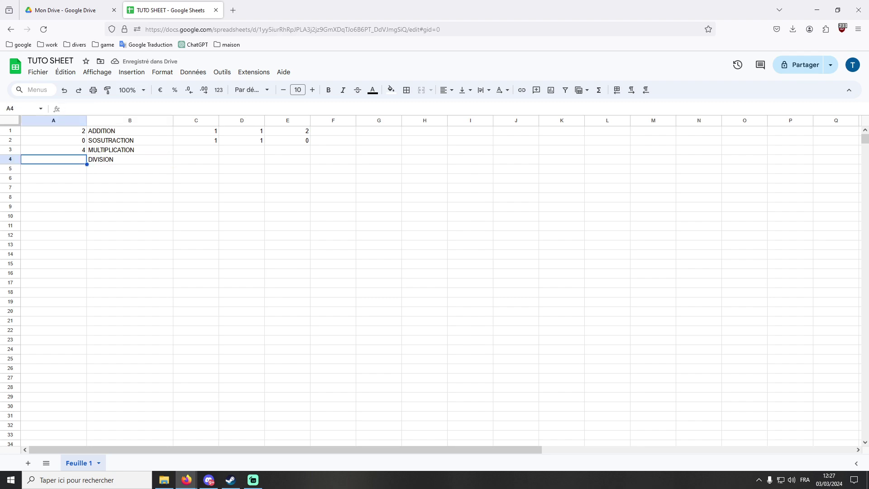
pyautogui.write('=4')
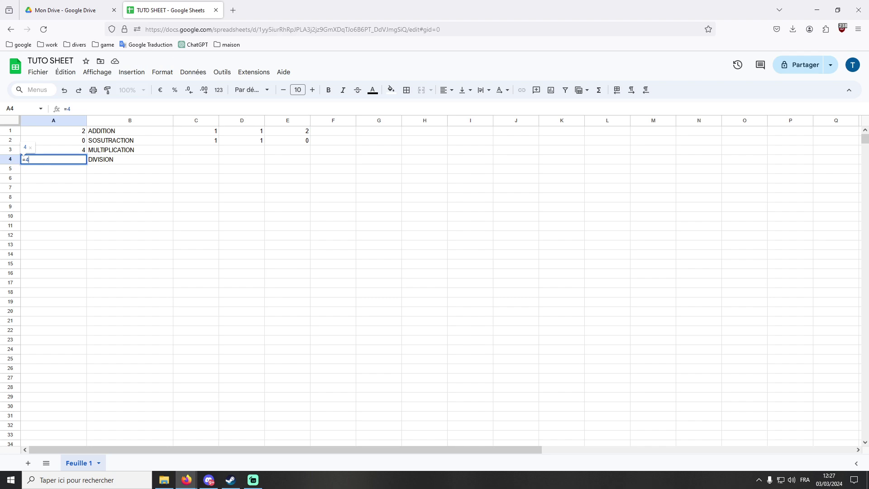
pyautogui.write('/')
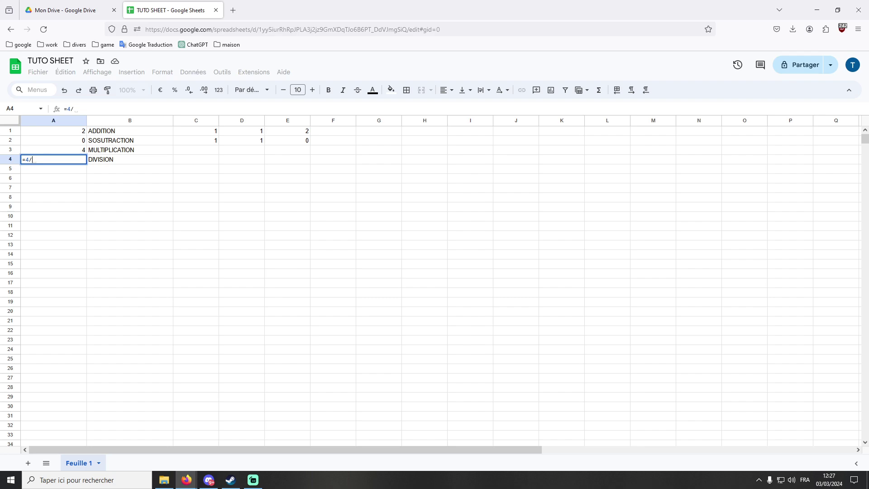
pyautogui.write('2')
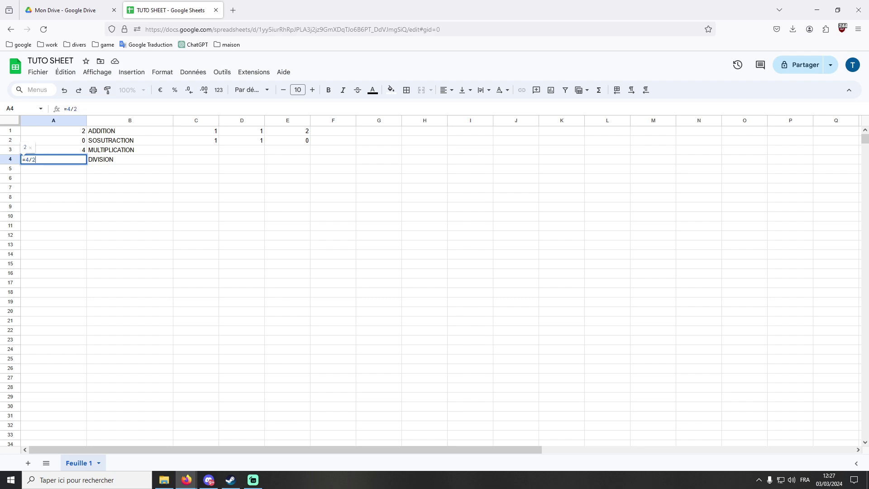
pyautogui.press('Return')
# Enter the label EXPOSANT in cell B5
pyautogui.click(92, 166)
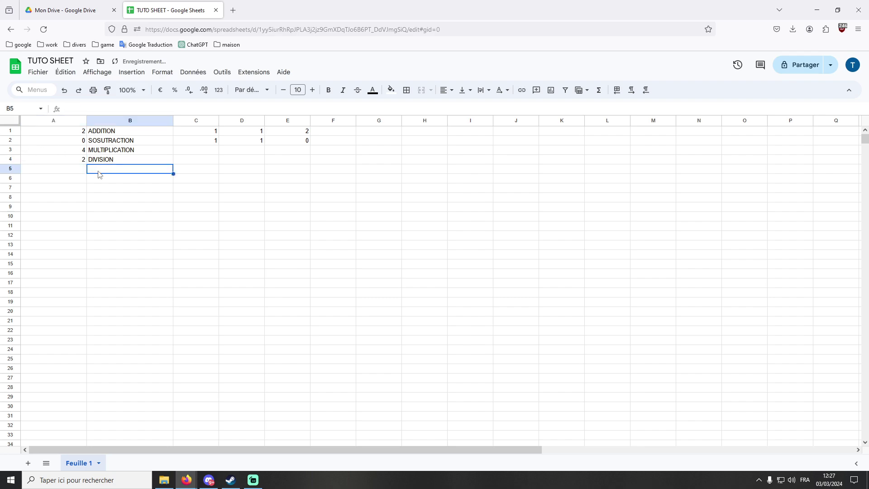
pyautogui.write('EXPOSANT')
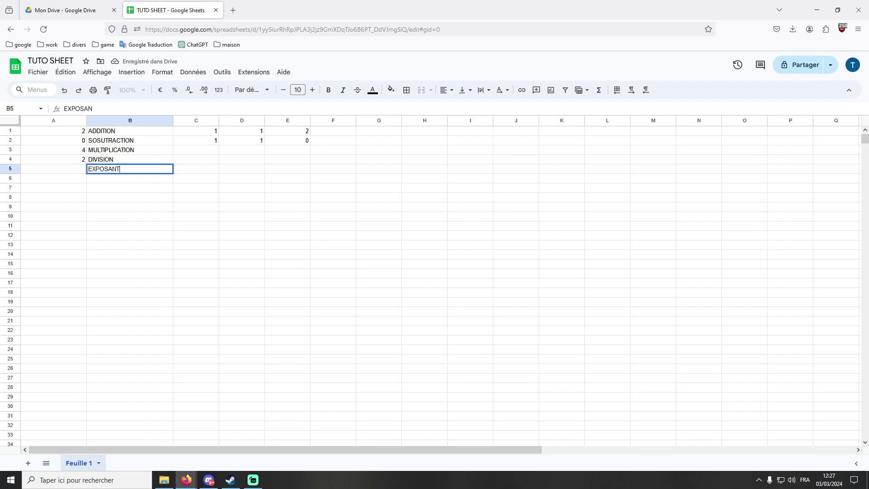
pyautogui.press('Return')
# Calculate a power in cell A5 with the formula =2^2
pyautogui.press('Up')
pyautogui.press('Left')
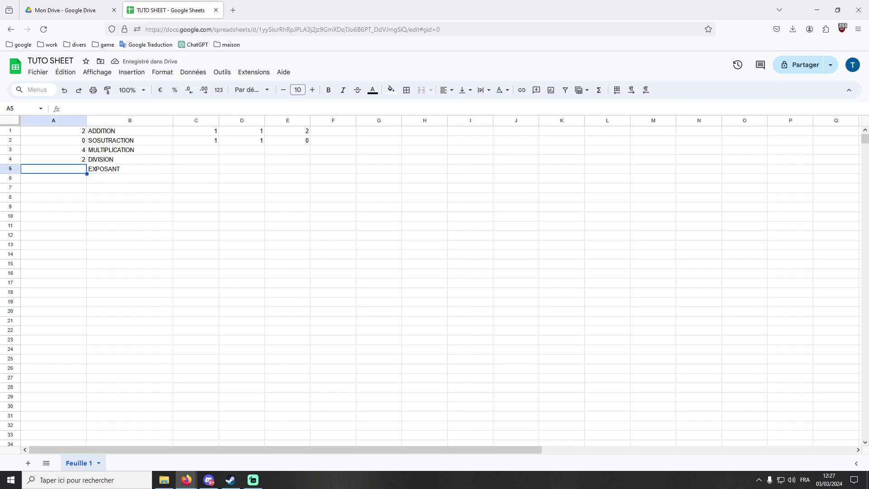
pyautogui.write('2')
pyautogui.press('BackSpace')
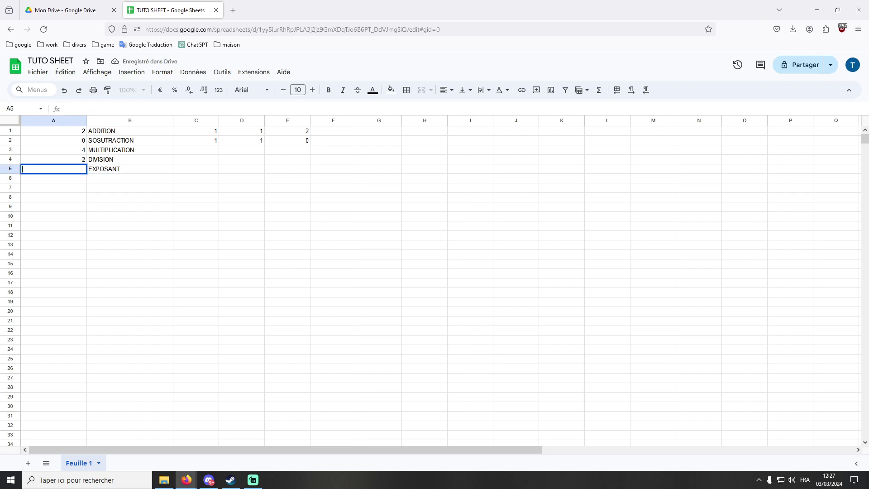
pyautogui.write('=2^')
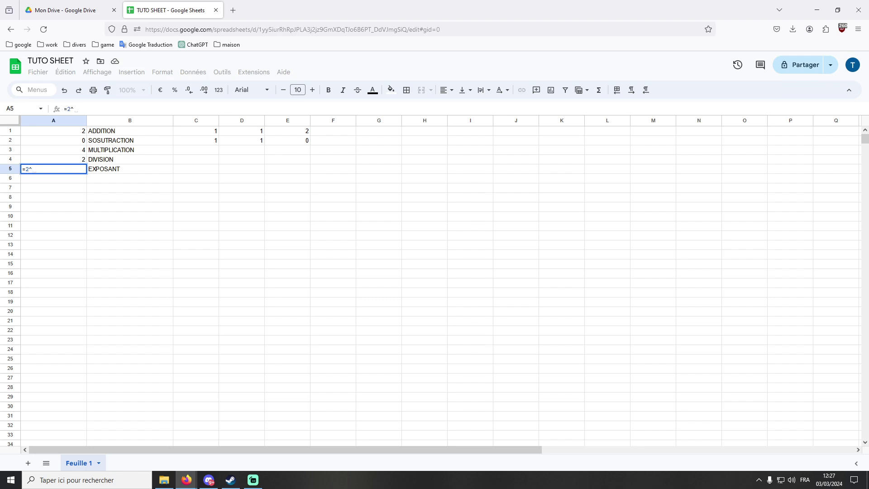
pyautogui.write('2')
pyautogui.press('Return')
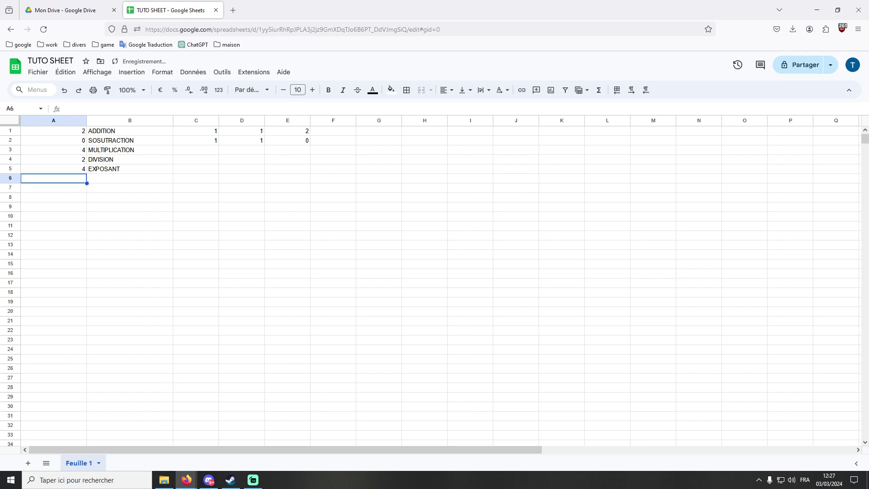
# Enter the label PRIORITE in cell B6
pyautogui.click(65, 188)
pyautogui.click(106, 180)
pyautogui.write('PRIOR')
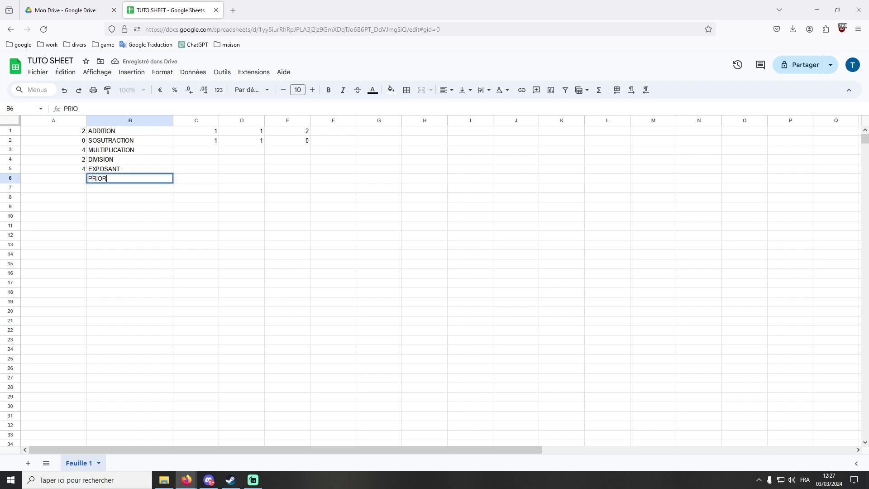
pyautogui.write('ITE')
pyautogui.press('Return')
# Calculate a mixed addition and multiplication in cell A6 with the formula =2+2*2
pyautogui.click(54, 179)
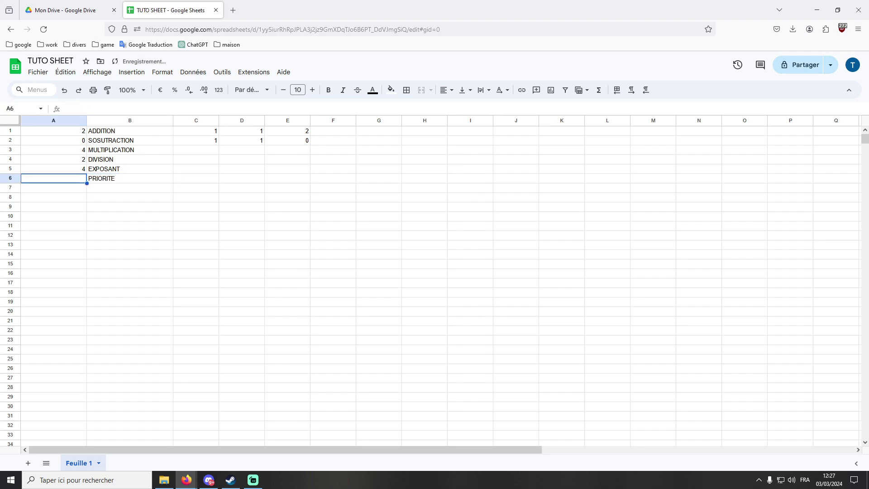
pyautogui.write('=')
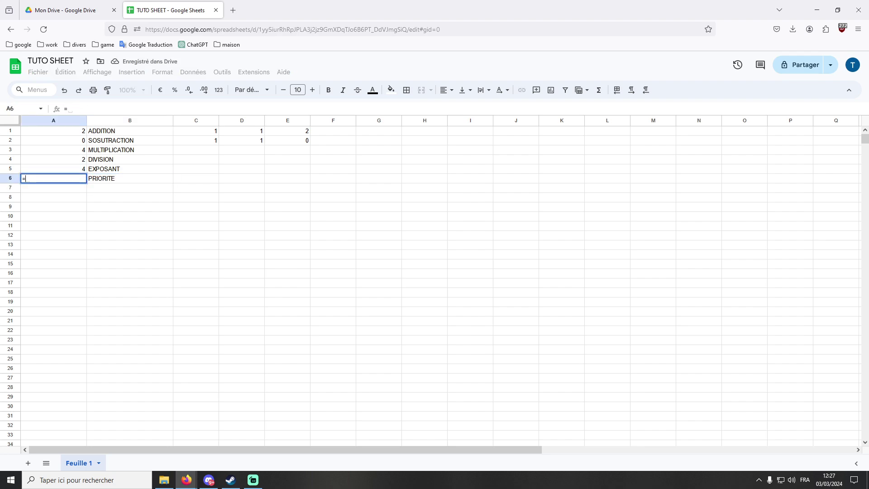
pyautogui.write('2+2*2')
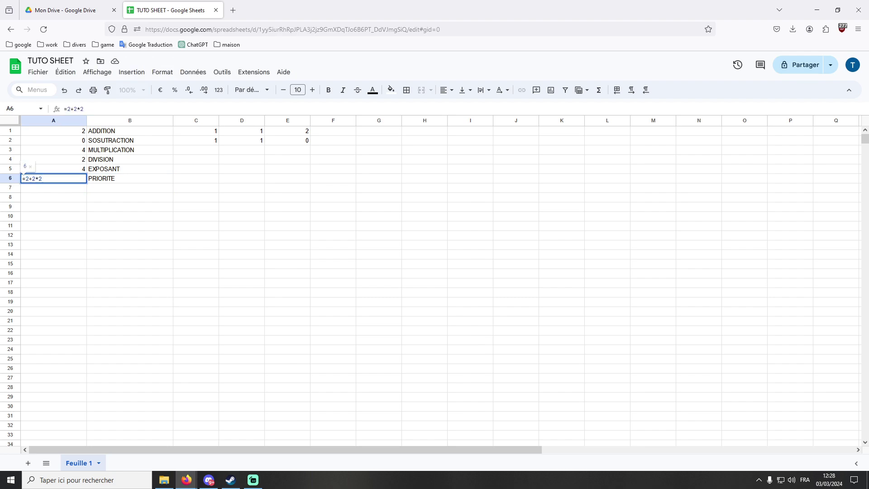
pyautogui.press('Return')
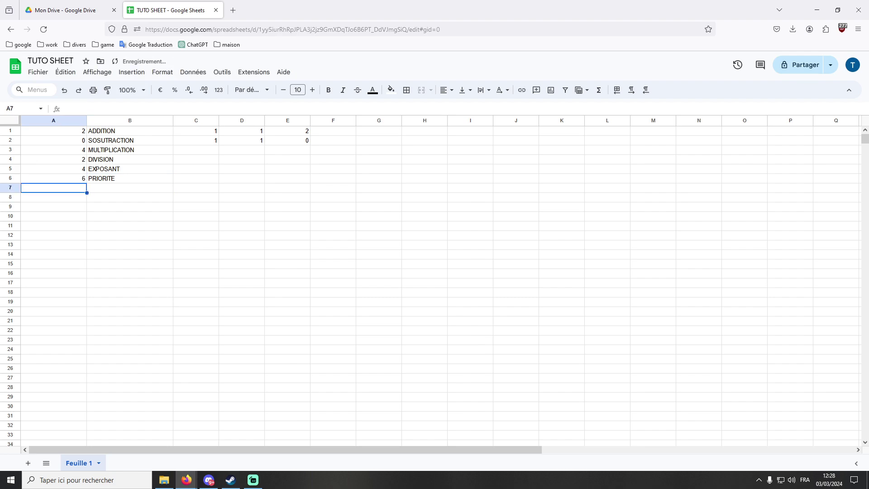
# Add parentheses around the addition in cell A6 so that the formula reads =(2+2)*2
pyautogui.click(78, 180)
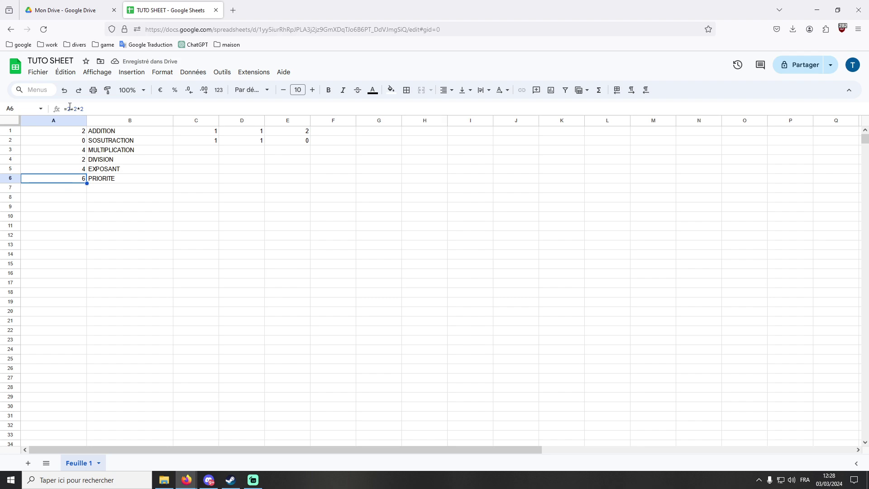
pyautogui.click(126, 111)
pyautogui.click(67, 109)
pyautogui.write('(')
pyautogui.click(81, 110)
pyautogui.write(')')
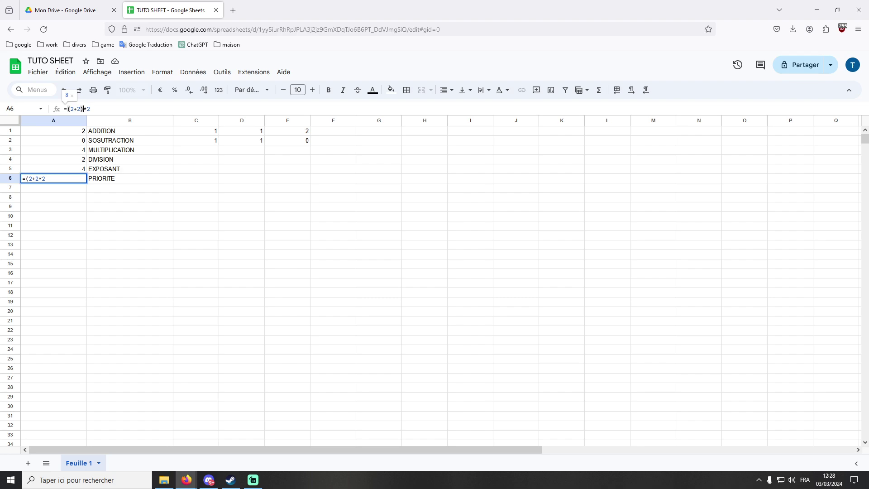
pyautogui.click(39, 178)
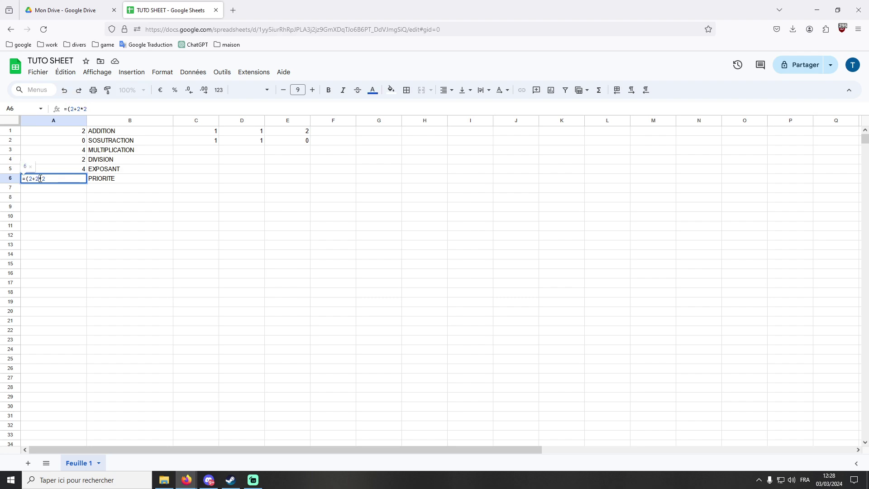
pyautogui.write(')')
pyautogui.press('Return')
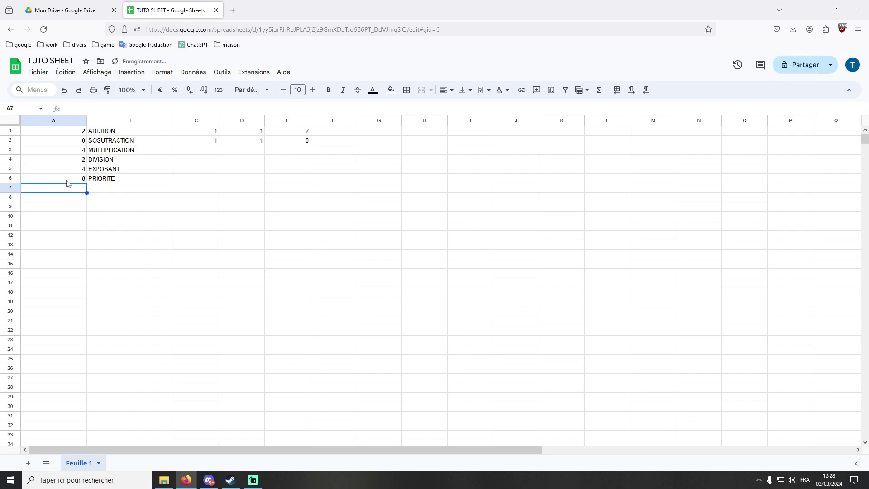
pyautogui.click(70, 180)
# Correct the spelling of the label in cell B2 to SOUSTRACTION
pyautogui.click(102, 141)
pyautogui.doubleClick(102, 141)
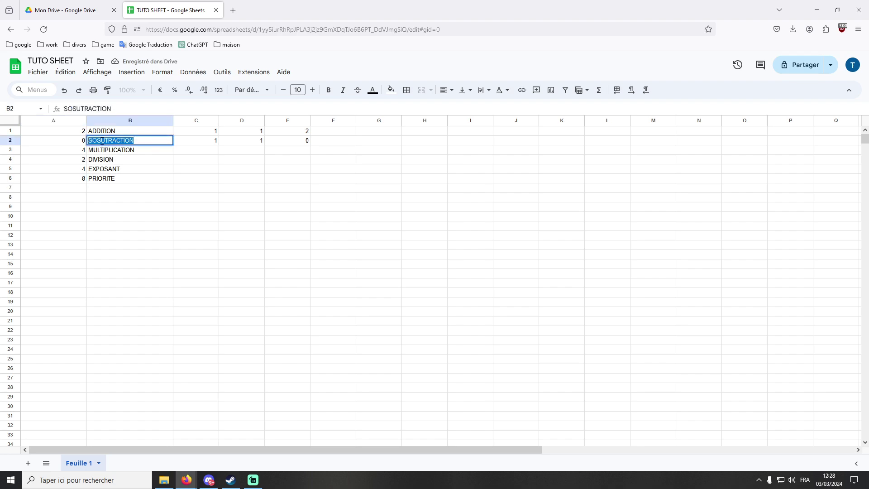
pyautogui.press('Left')
pyautogui.press('Delete')
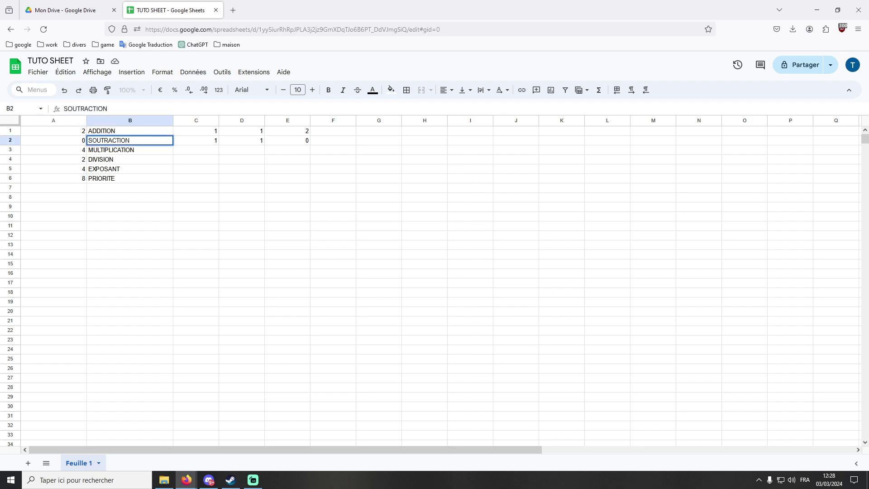
pyautogui.press('Return')
pyautogui.click(106, 141)
pyautogui.write('S')
pyautogui.press('Return')
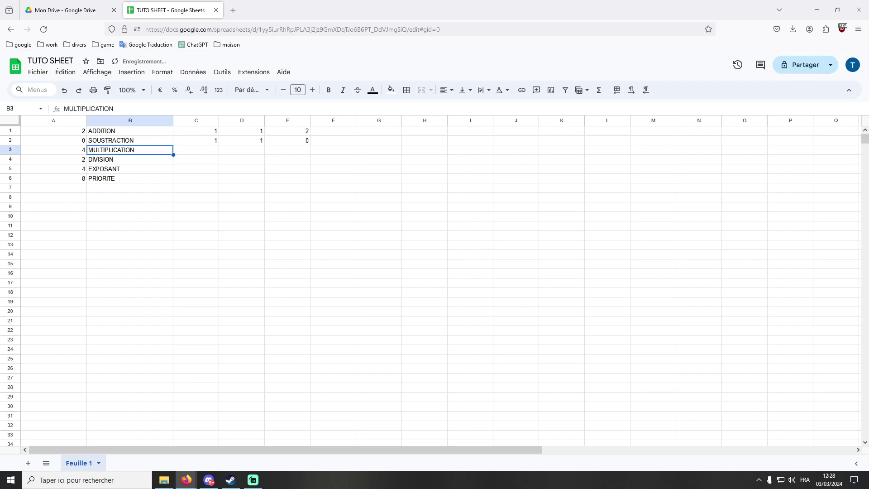